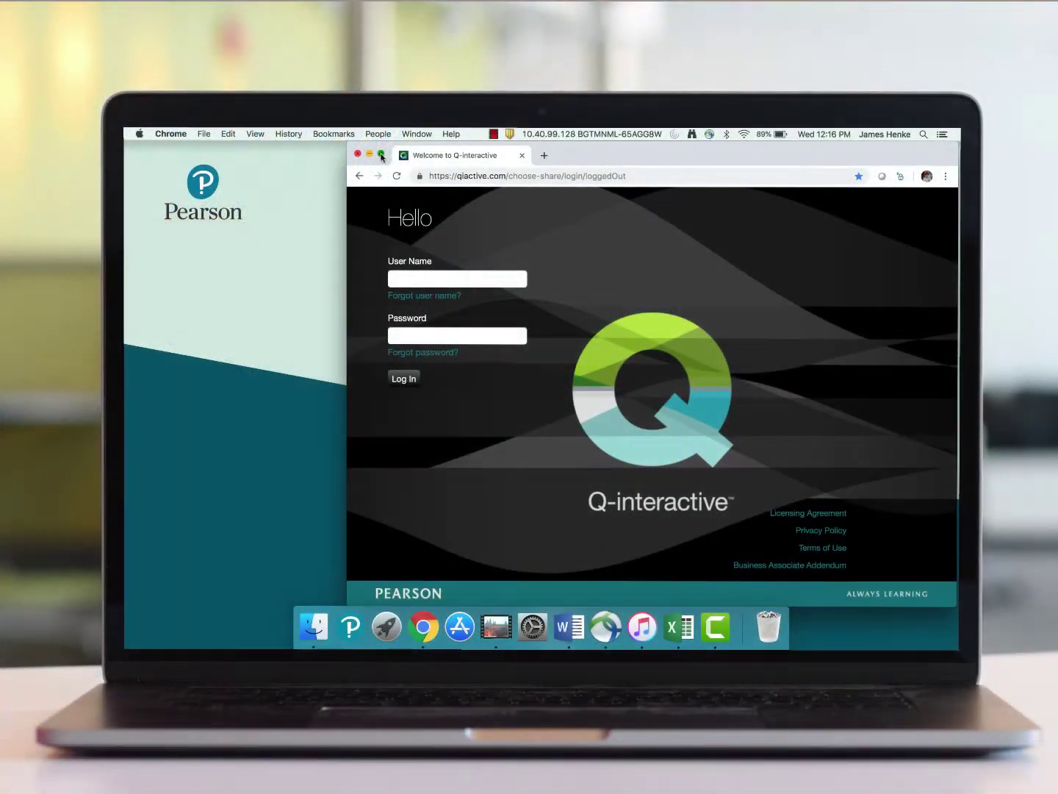
Step: Maximize the Chrome window and zoom the login page to 125%
click(381, 155)
key(super+plus)
key(super+plus)
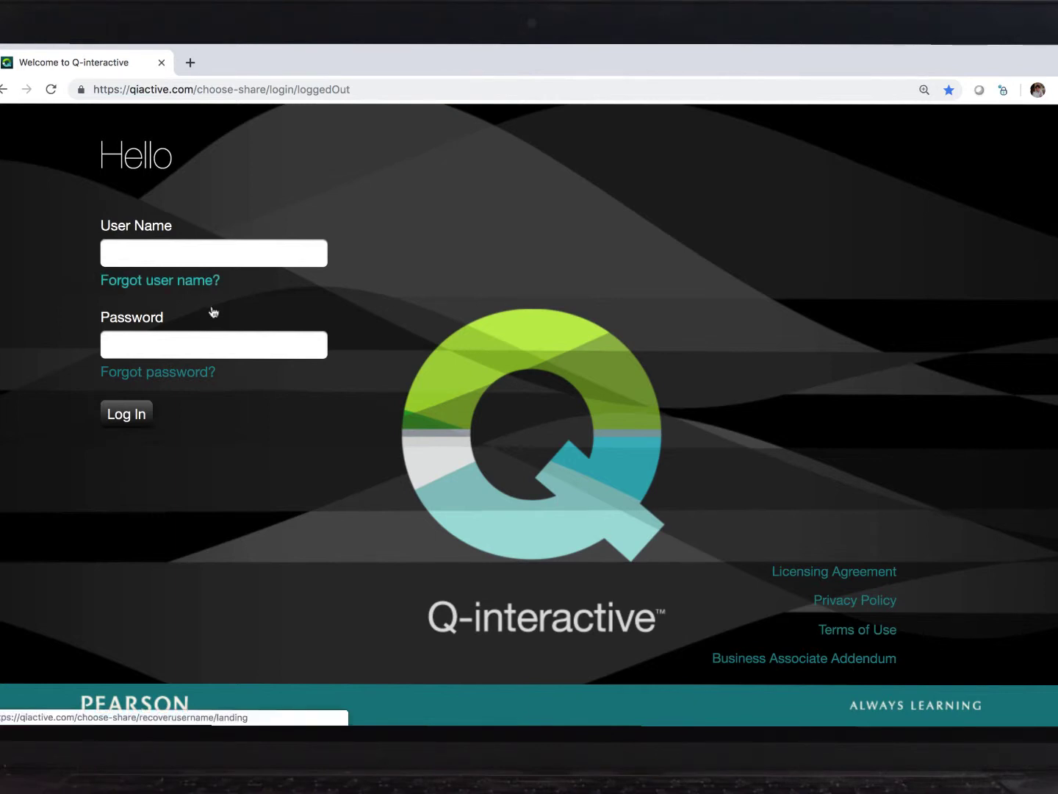
Step: Log in to Q-interactive Central with the user's user name and account password
click(272, 255)
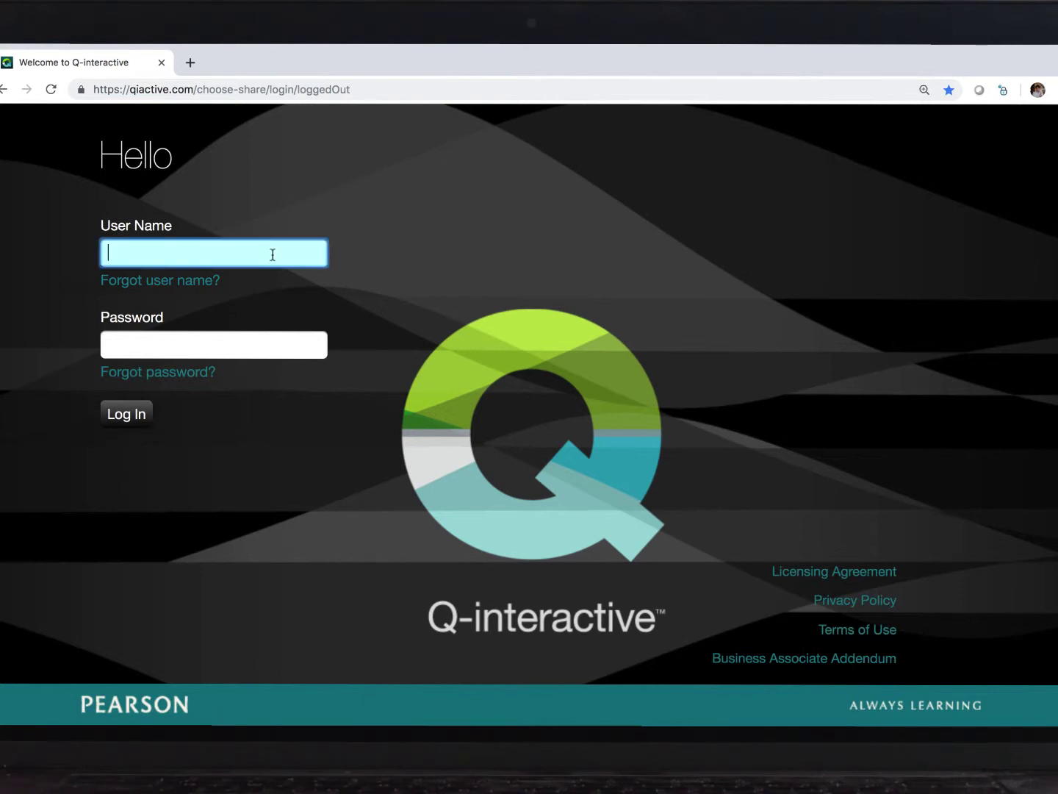
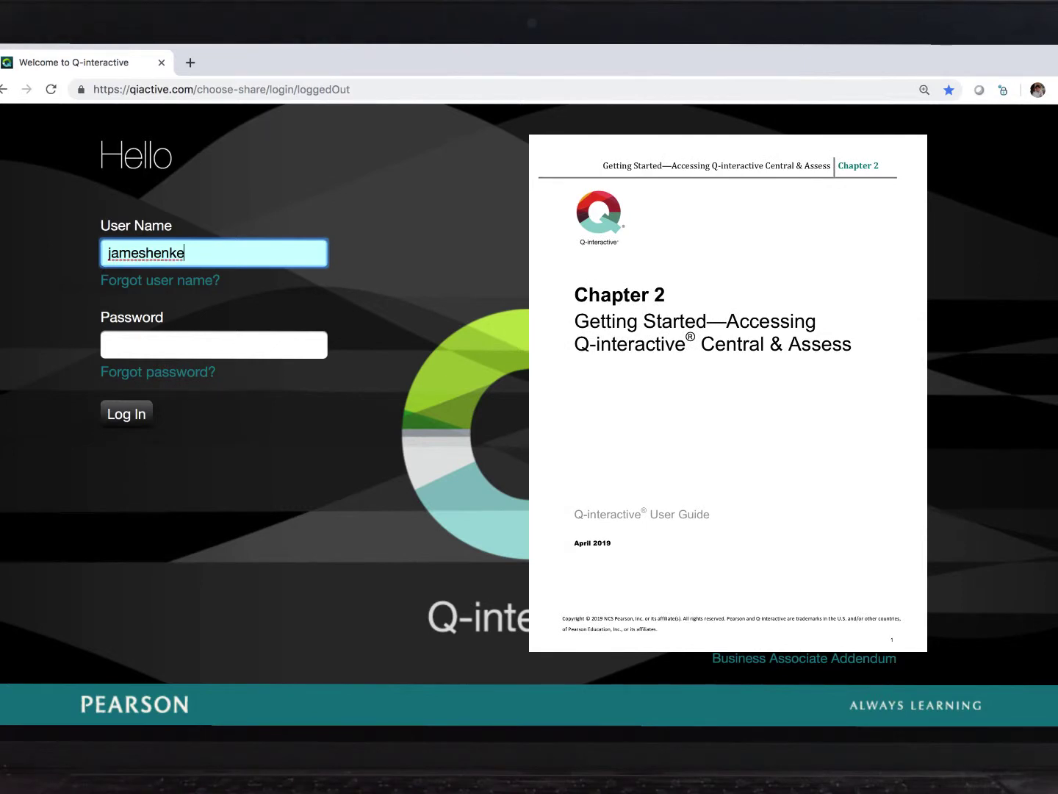
click(108, 344)
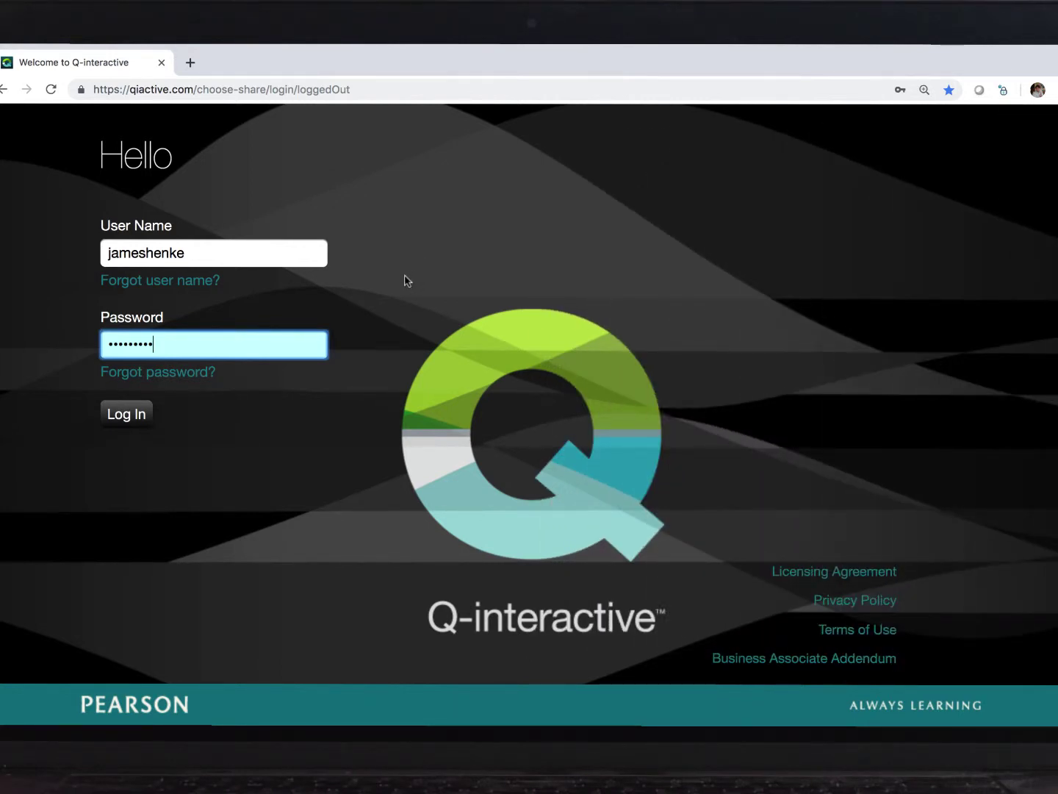
click(111, 418)
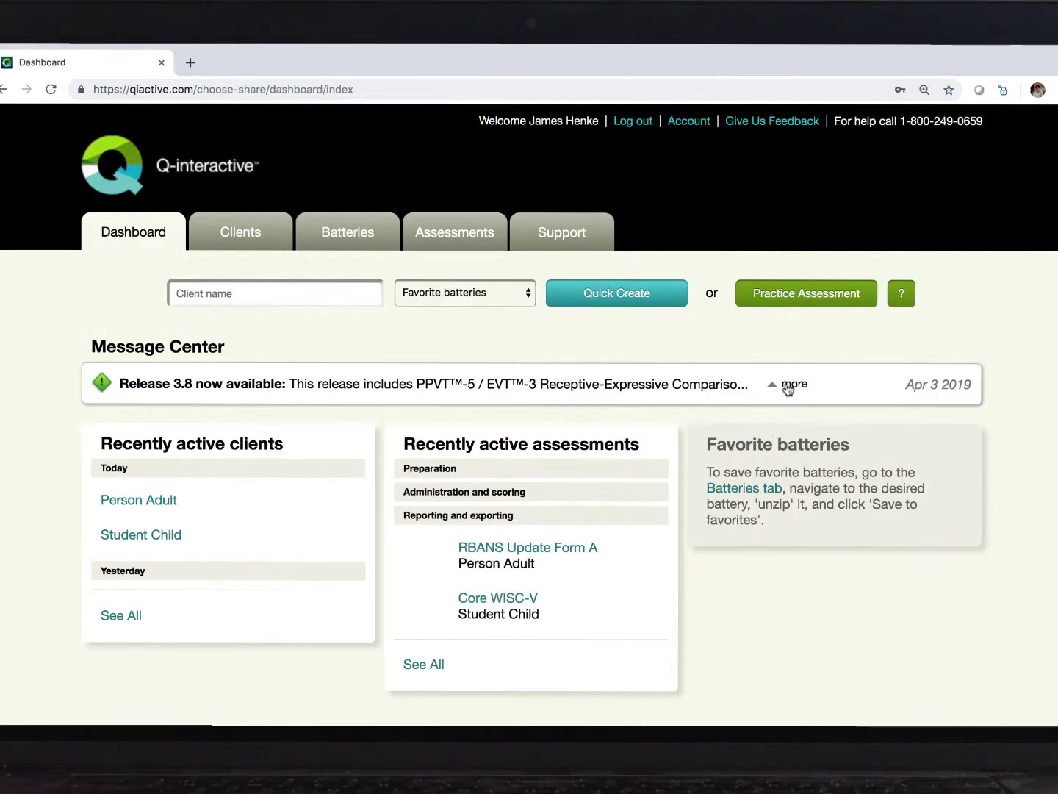
click(788, 386)
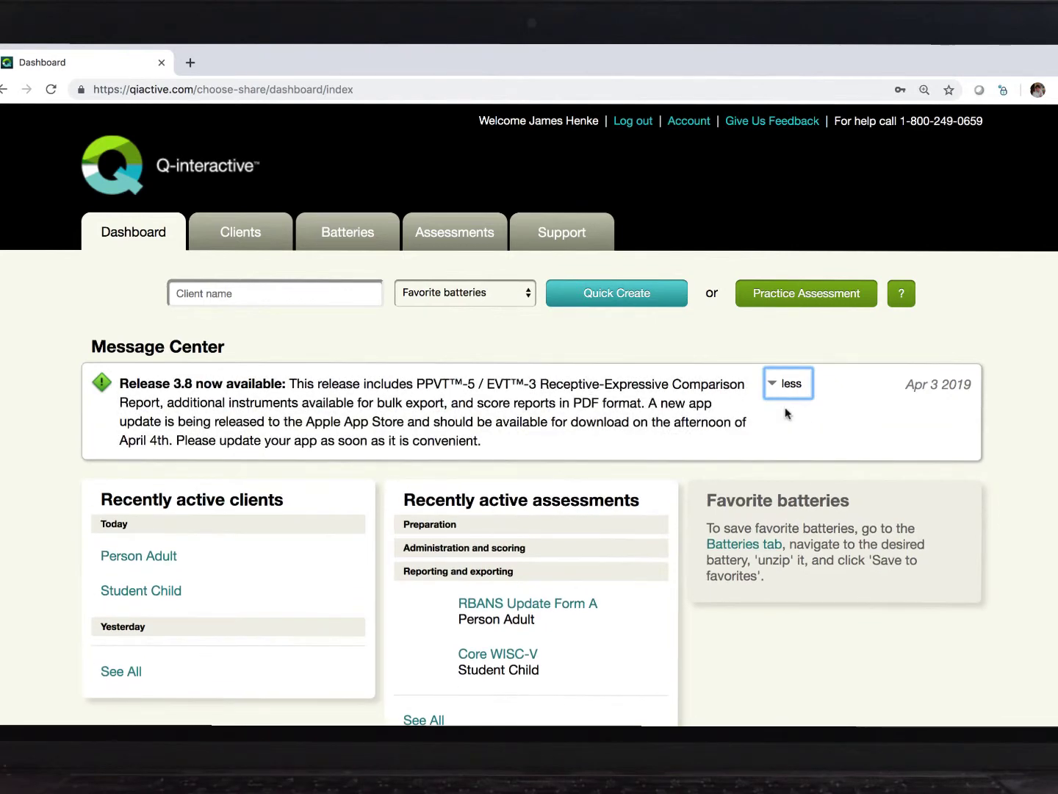
click(819, 656)
scroll(821, 656, down, 2)
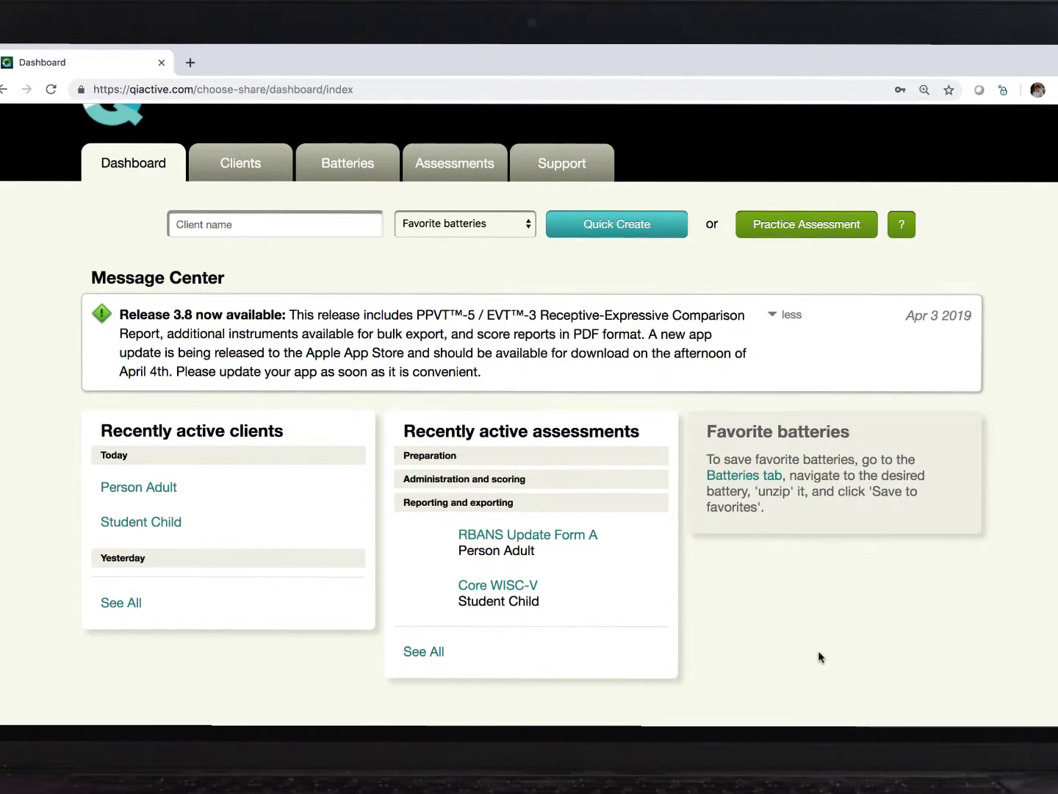
scroll(750, 644, up, 2)
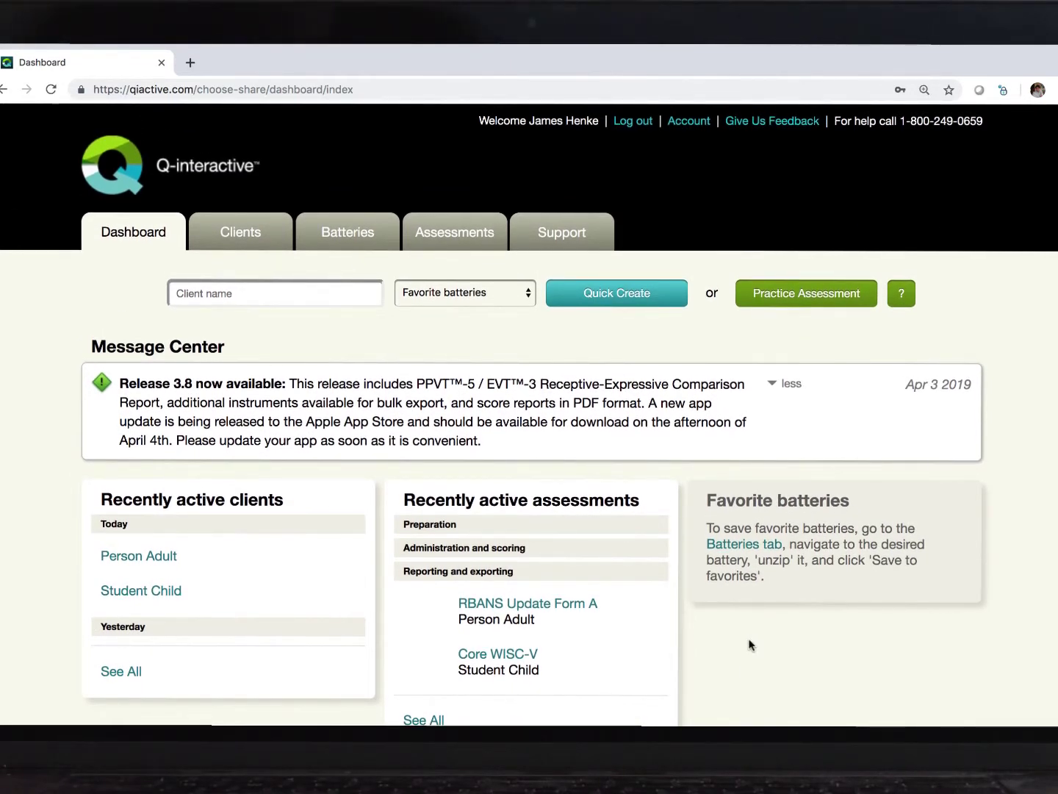
click(772, 385)
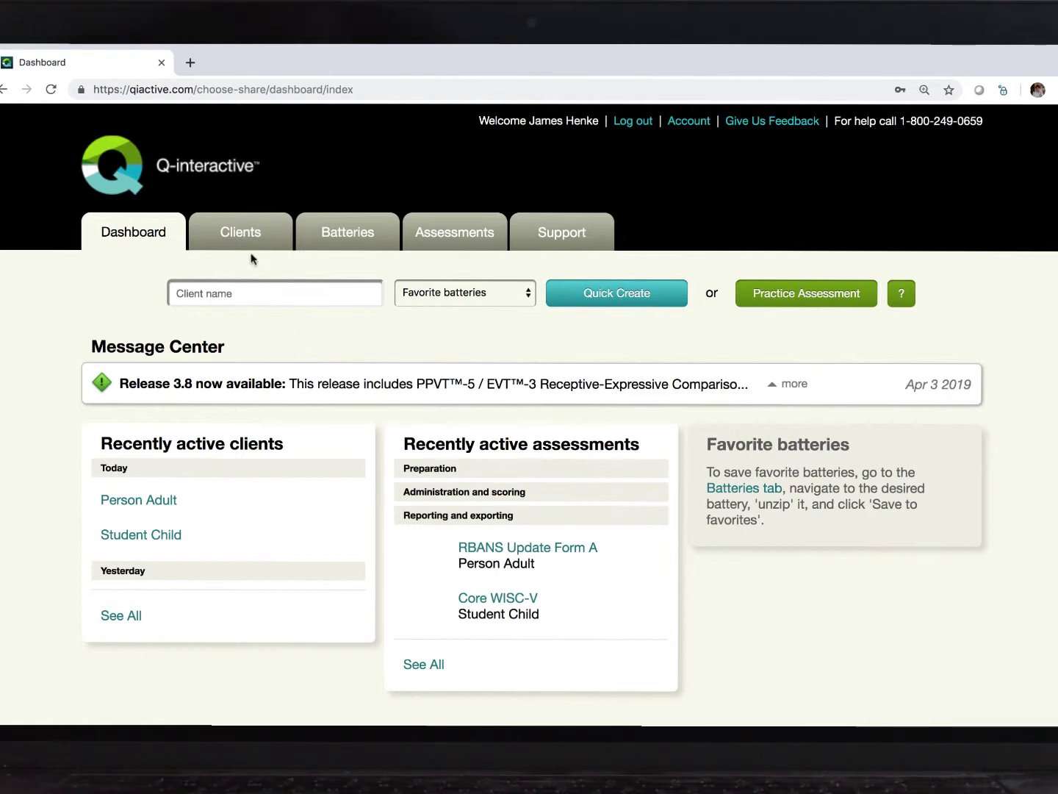
Step: Start a new client from the Clients list, entering first name, last name and client ID
click(240, 236)
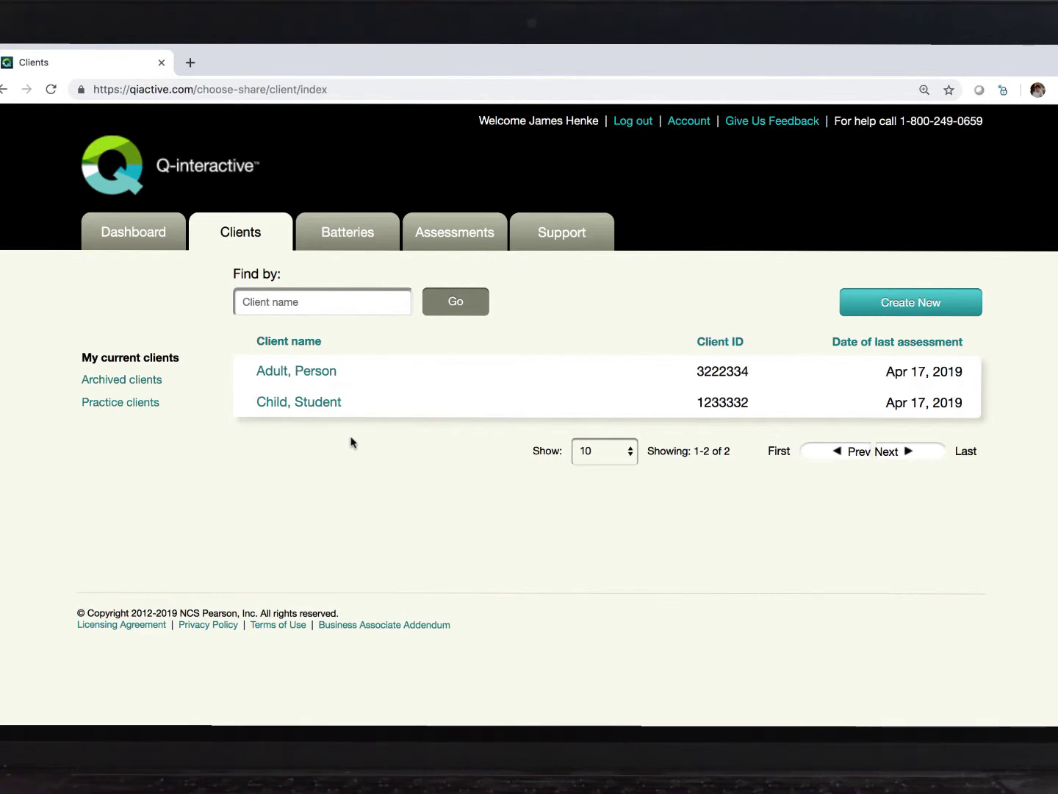
click(903, 309)
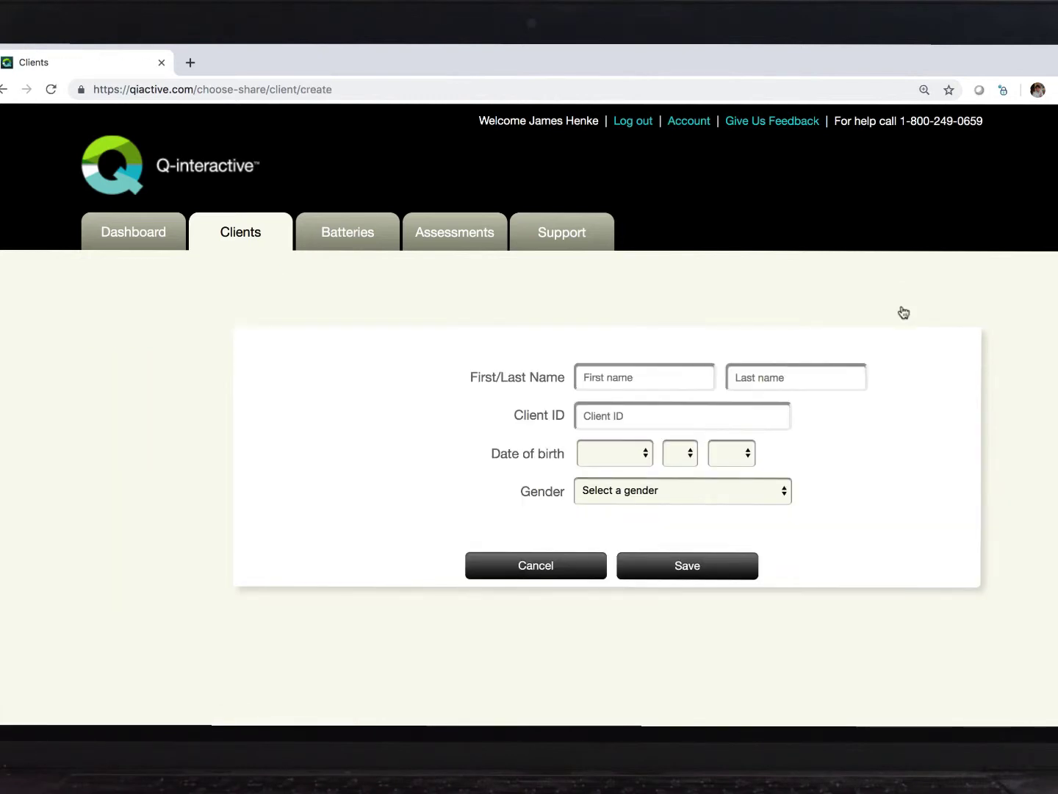
click(656, 376)
text(John)
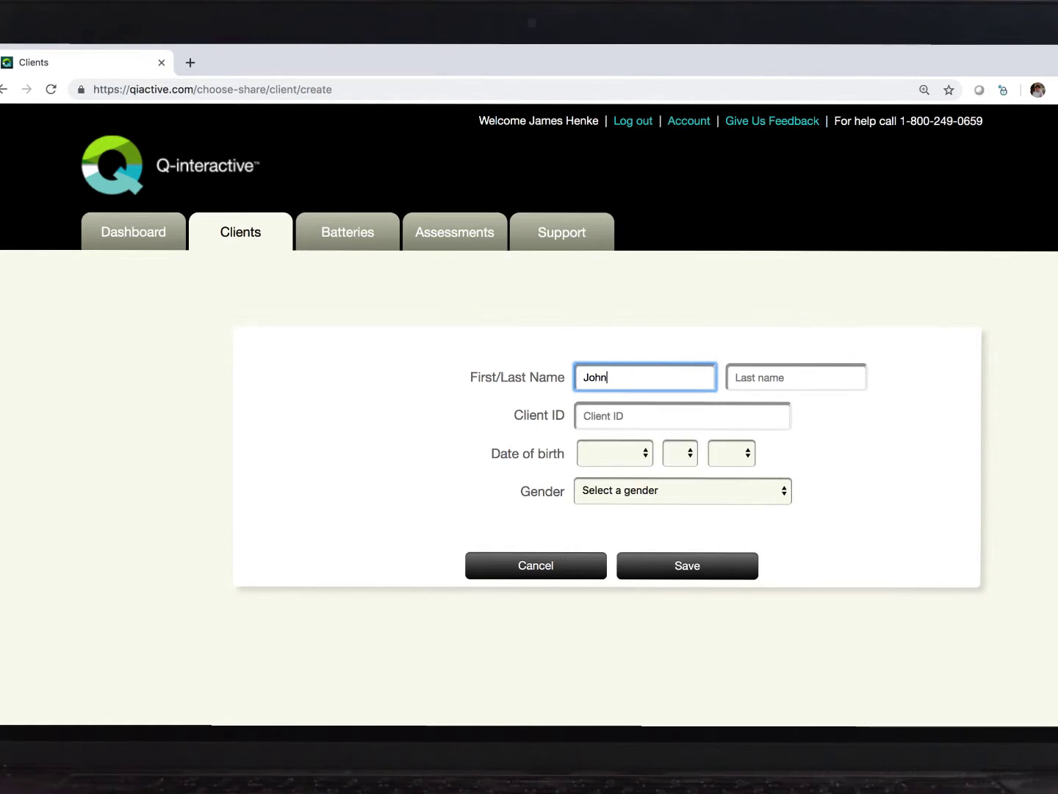
key(Tab)
text(Doe)
key(Tab)
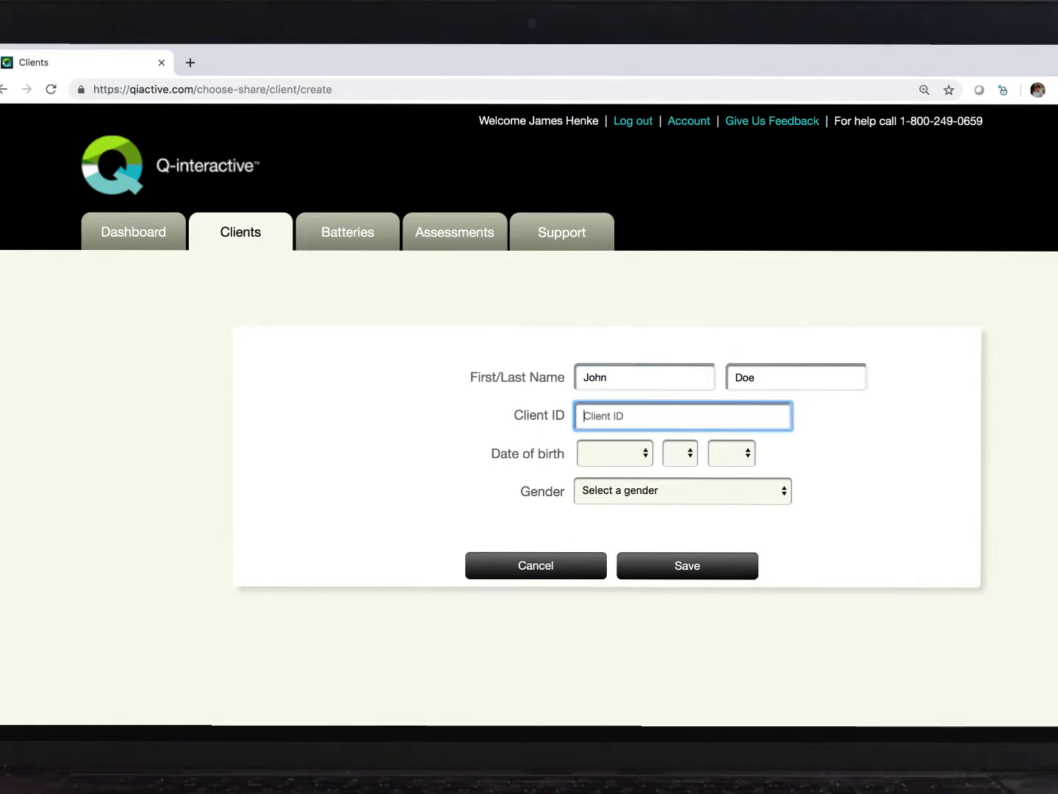
text(34454)
click(622, 454)
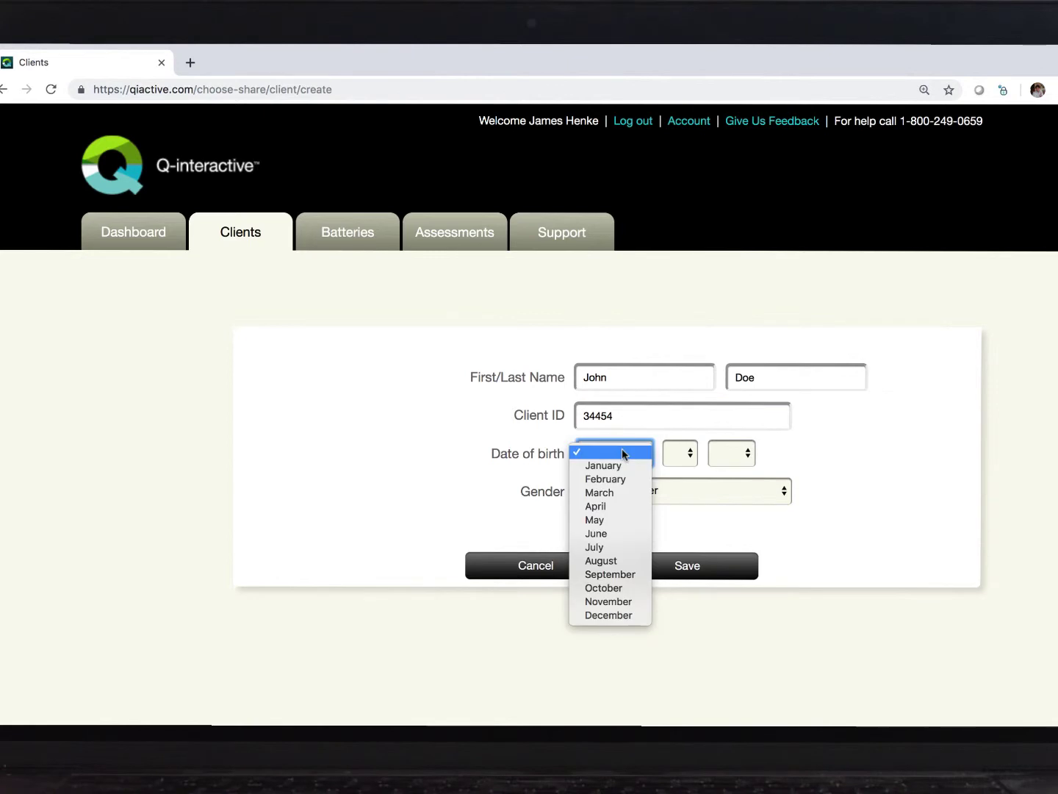
click(617, 503)
click(671, 460)
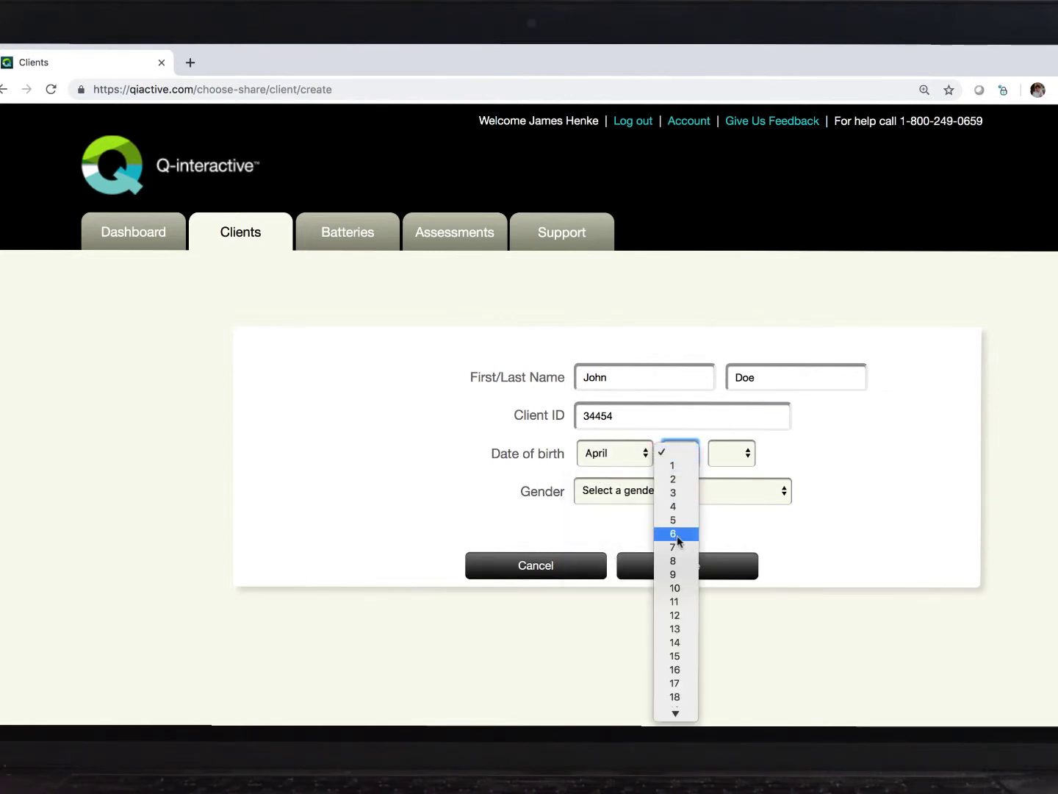
click(676, 536)
click(732, 460)
scroll(731, 600, down, 3)
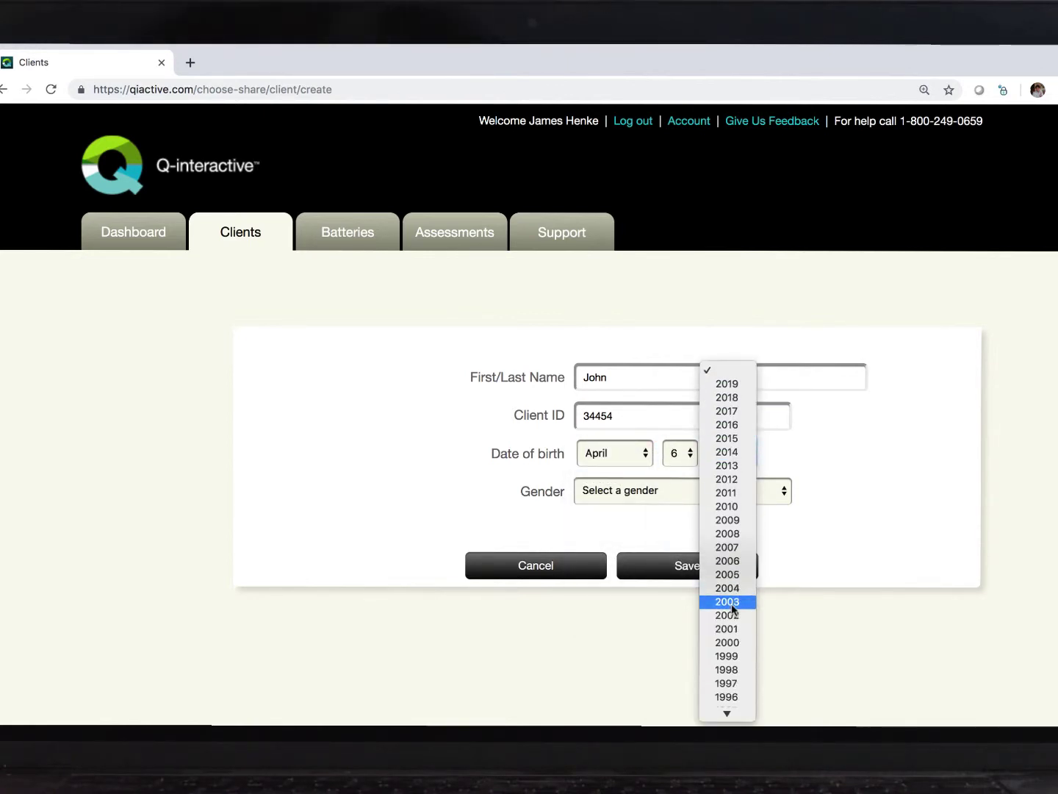
click(730, 601)
click(737, 451)
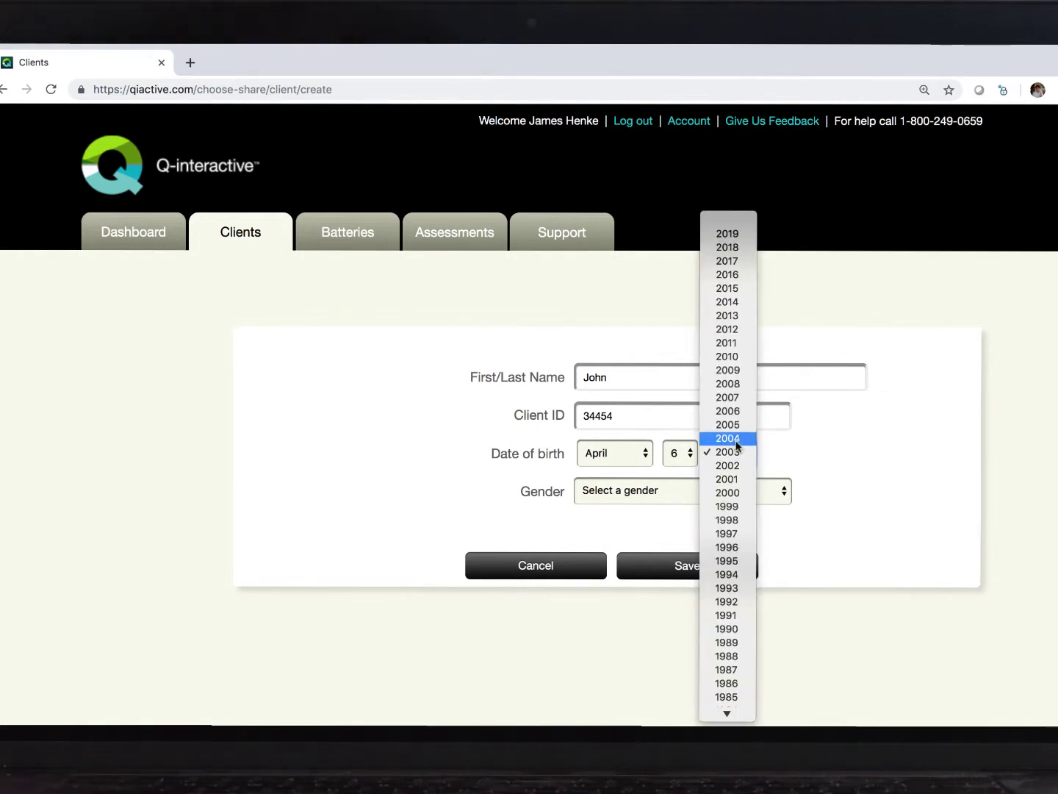
click(721, 356)
click(751, 492)
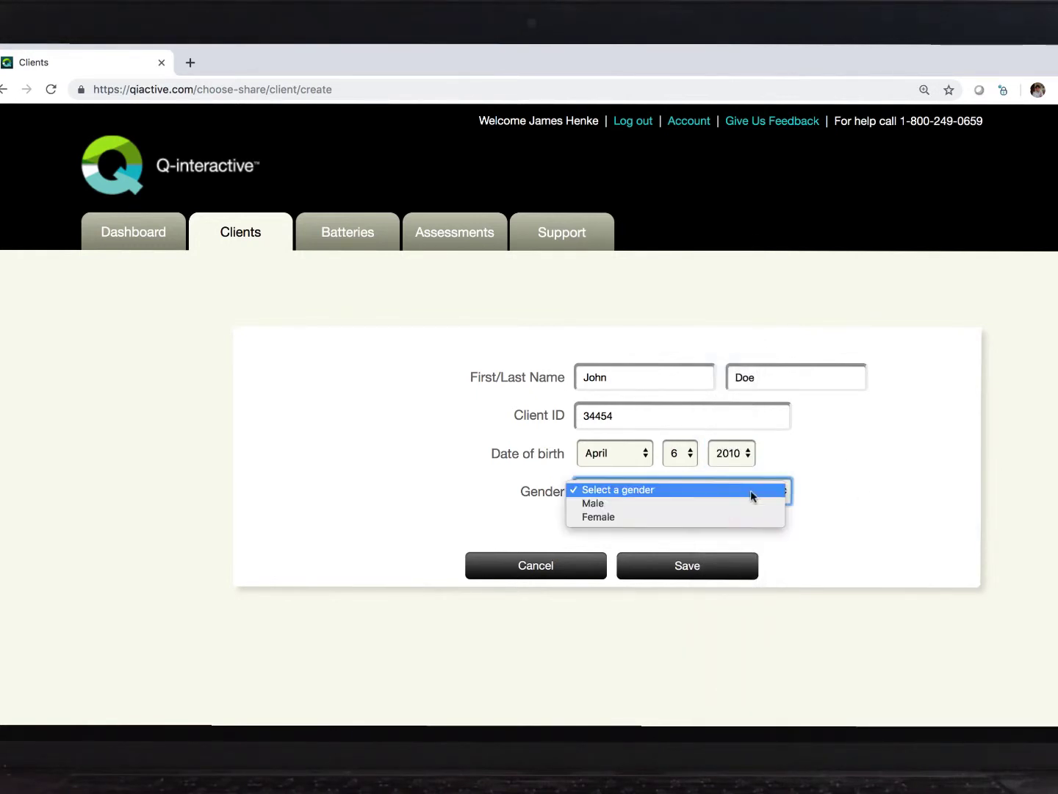
click(751, 504)
click(724, 564)
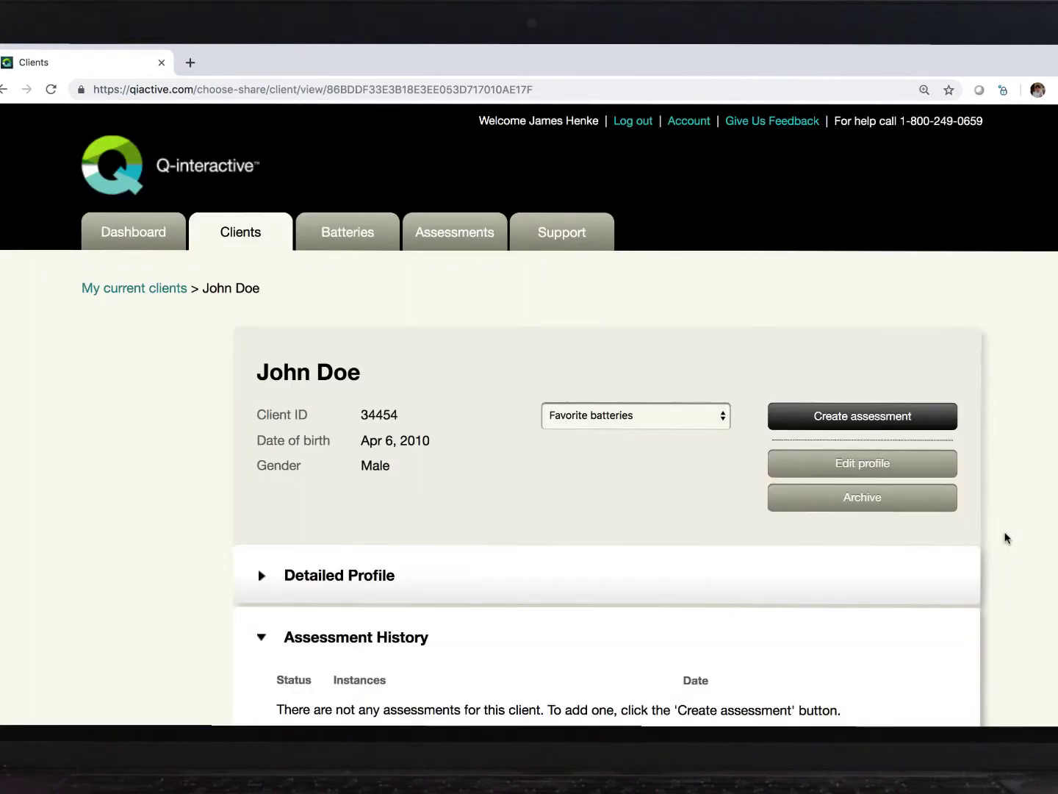
Step: Expand the client's Detailed Profile and its Demographics section
scroll(1007, 539, down, 3)
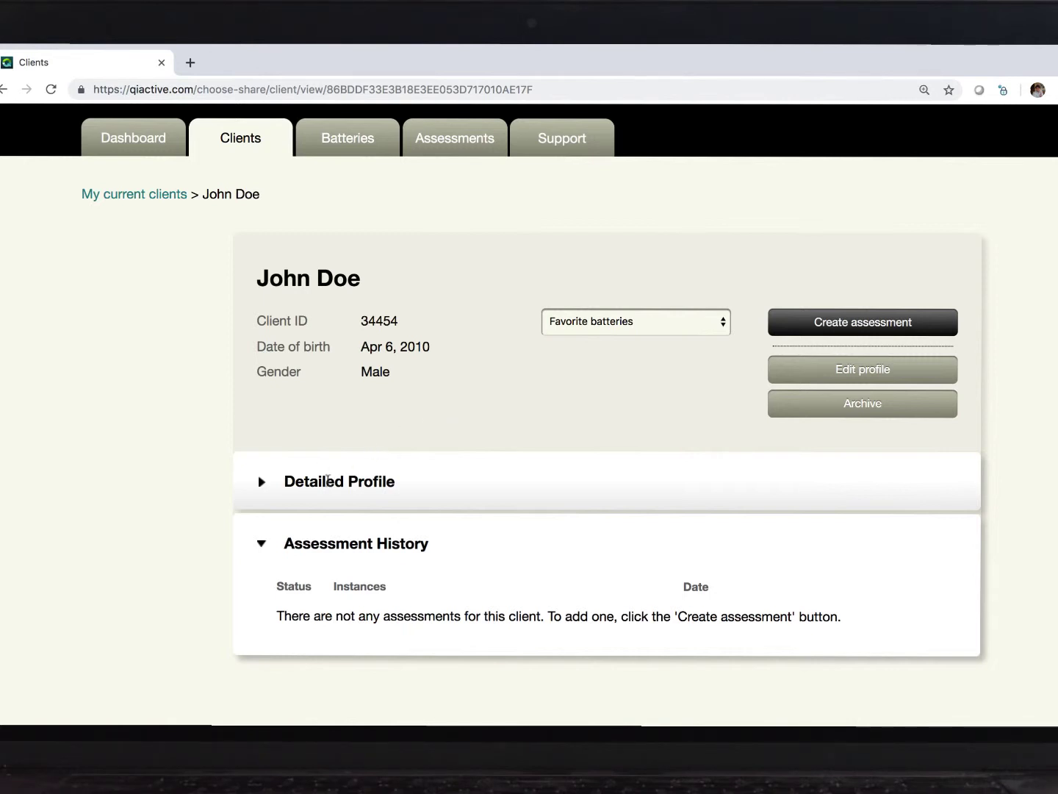
click(421, 490)
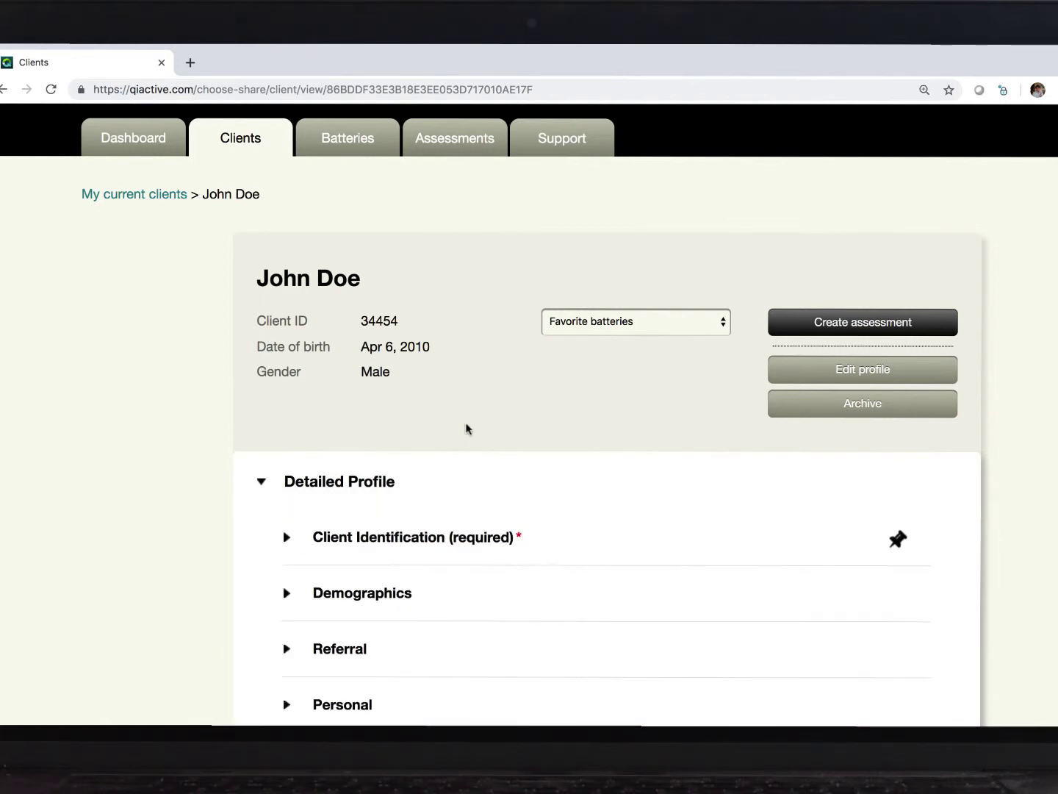
scroll(475, 412, down, 2)
scroll(474, 412, down, 1)
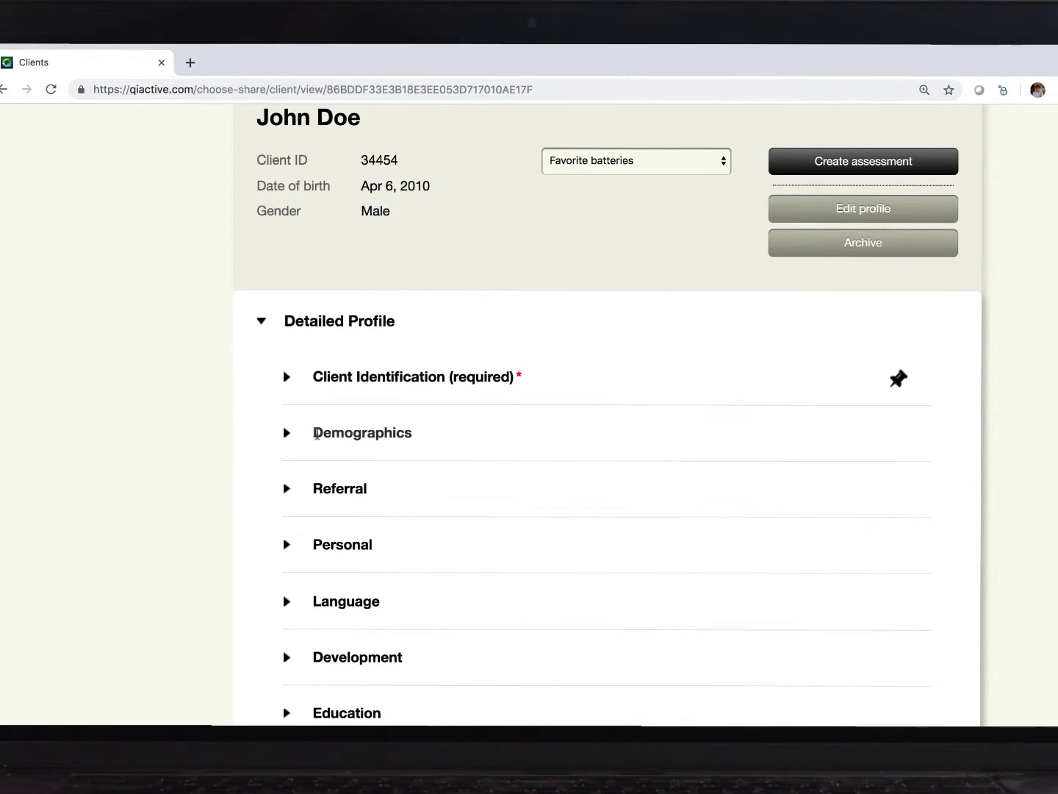
click(316, 433)
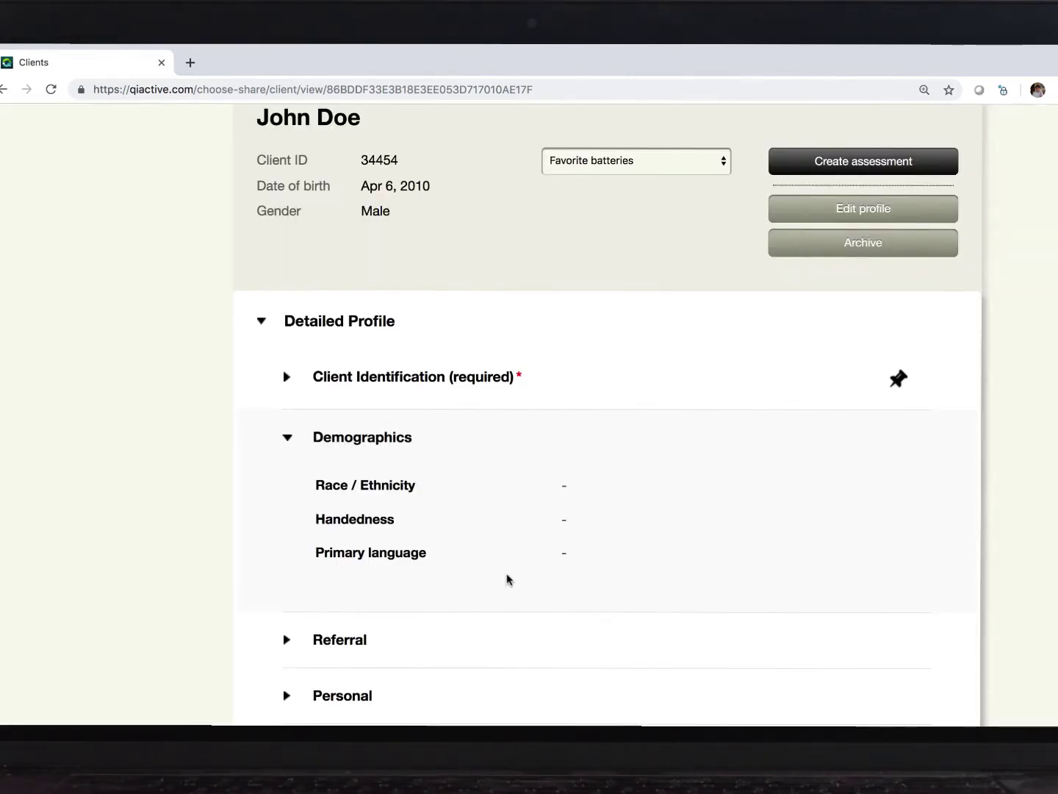
scroll(659, 525, up, 1)
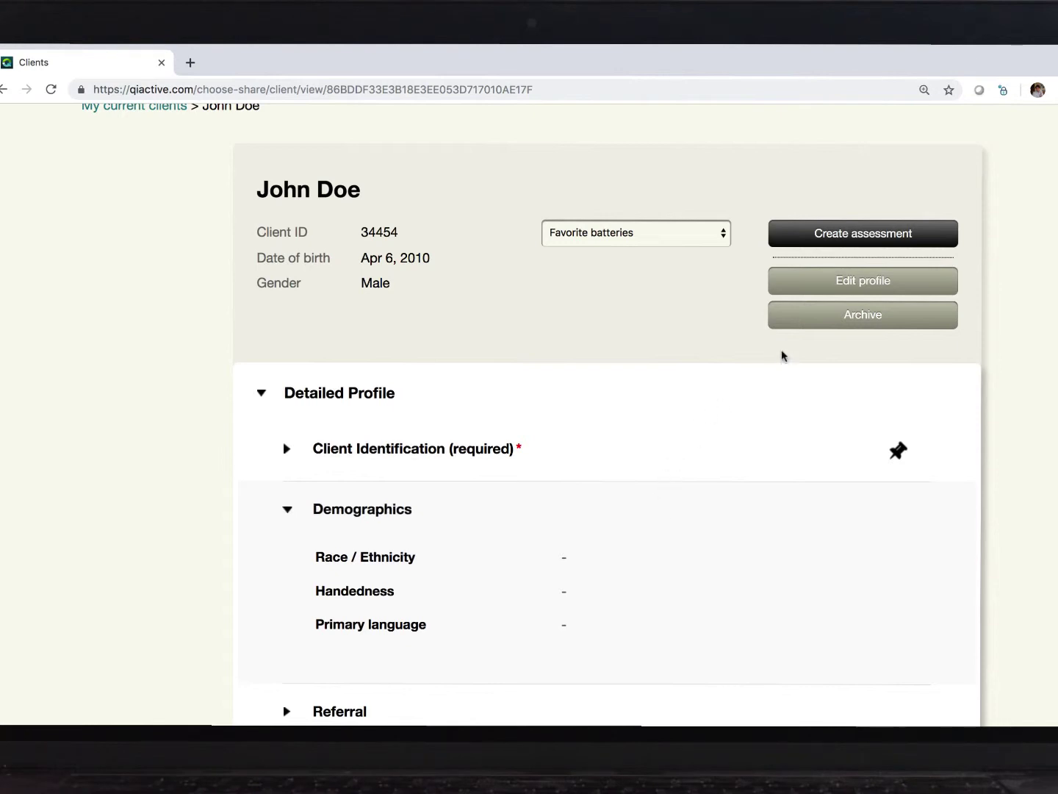
Step: Edit the profile to set Handedness to Right and Primary language to English, then save
click(897, 286)
scroll(619, 362, down, 5)
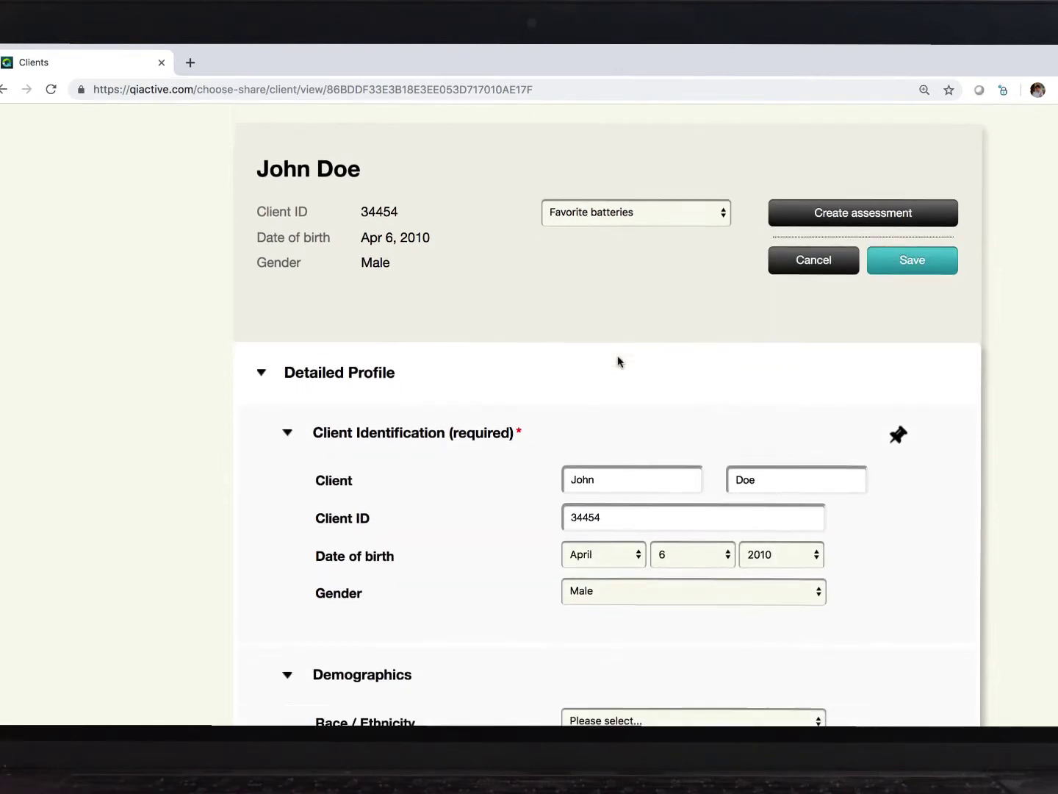
click(689, 526)
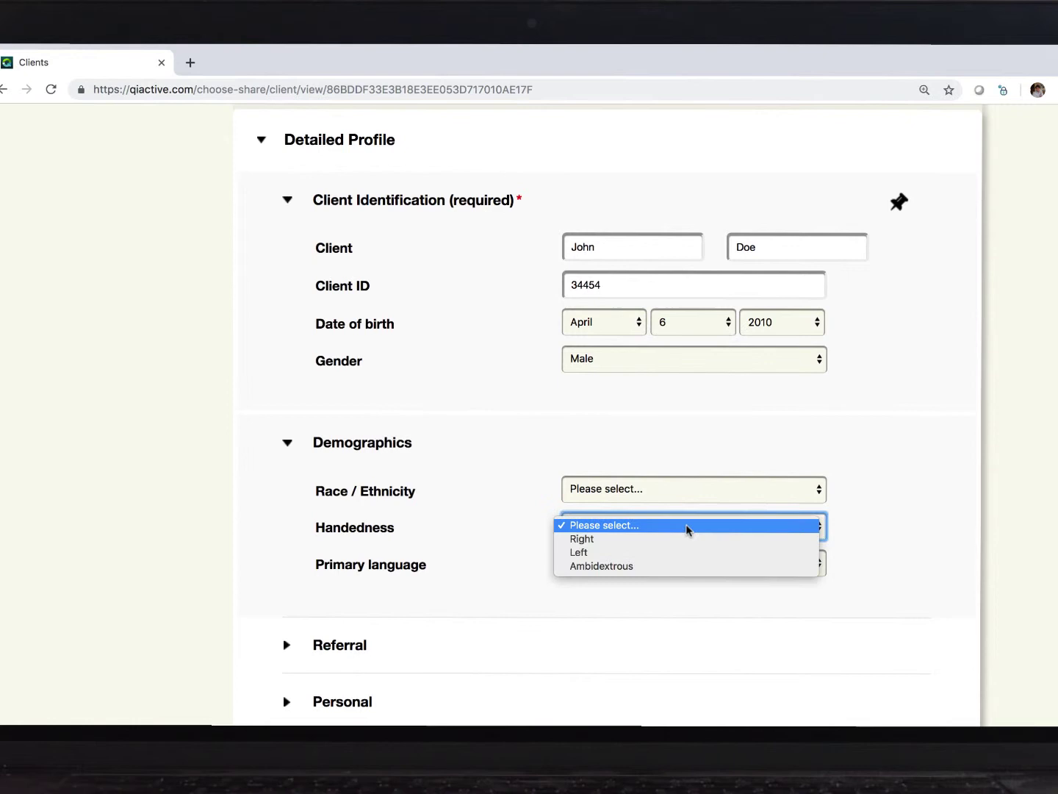
click(676, 546)
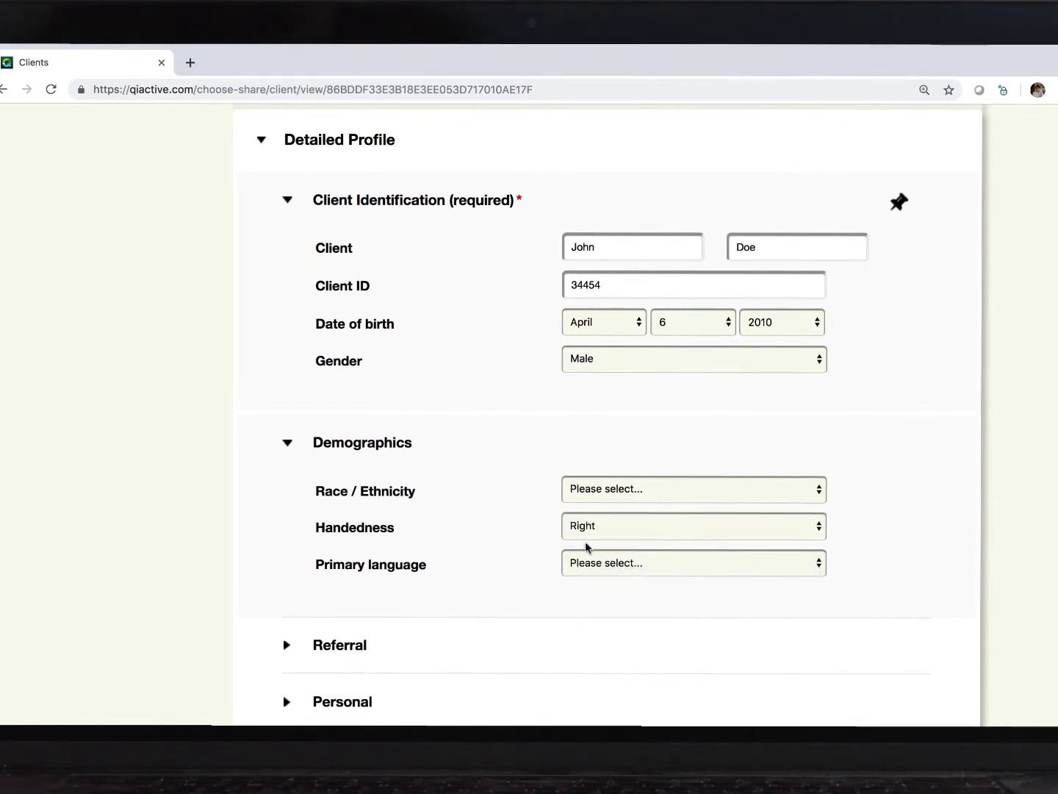
click(625, 564)
click(621, 575)
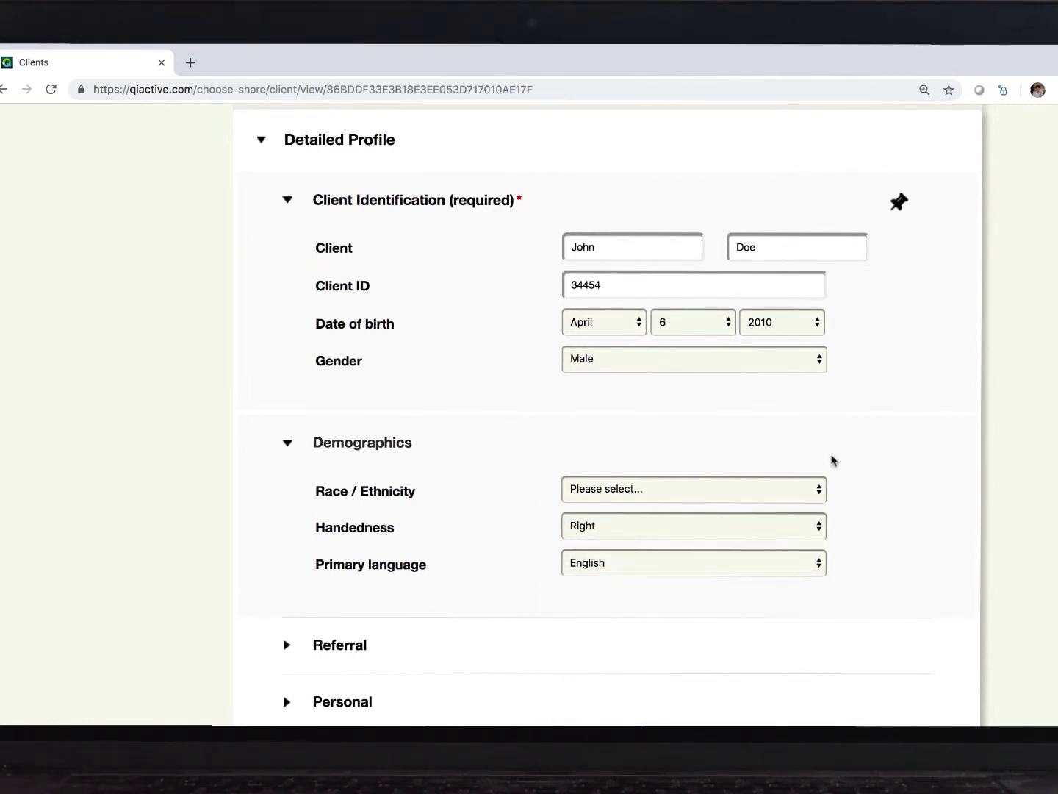
scroll(945, 454, up, 4)
scroll(945, 454, up, 2)
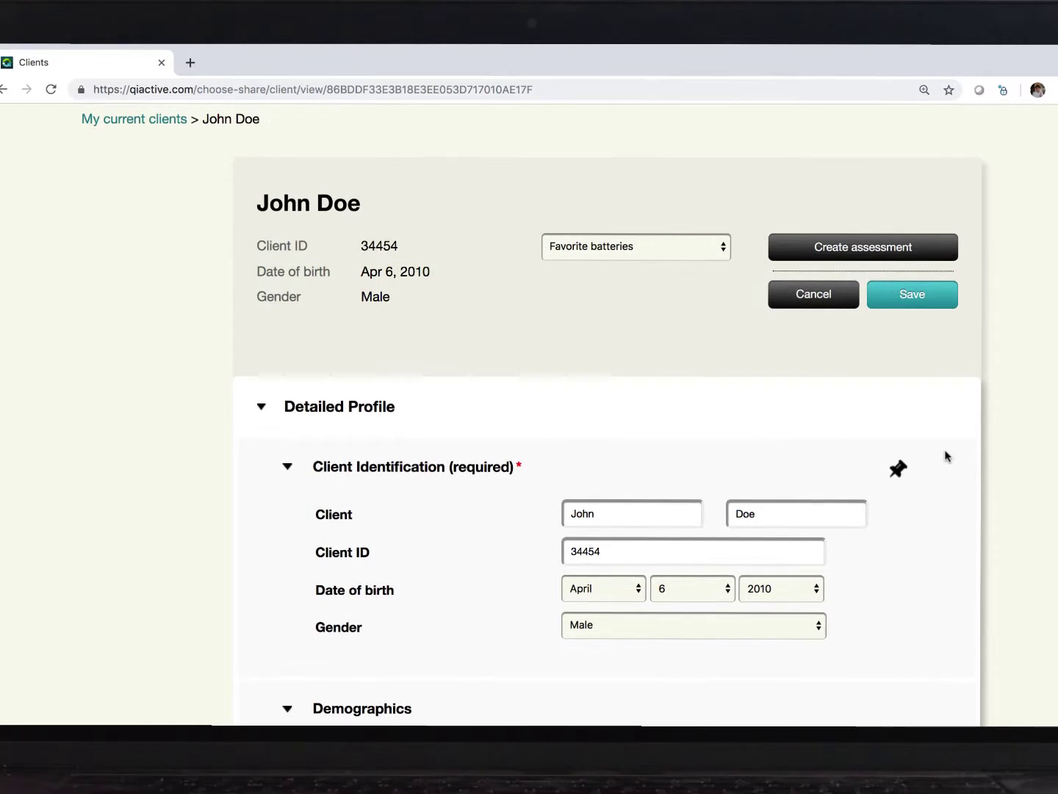
click(937, 300)
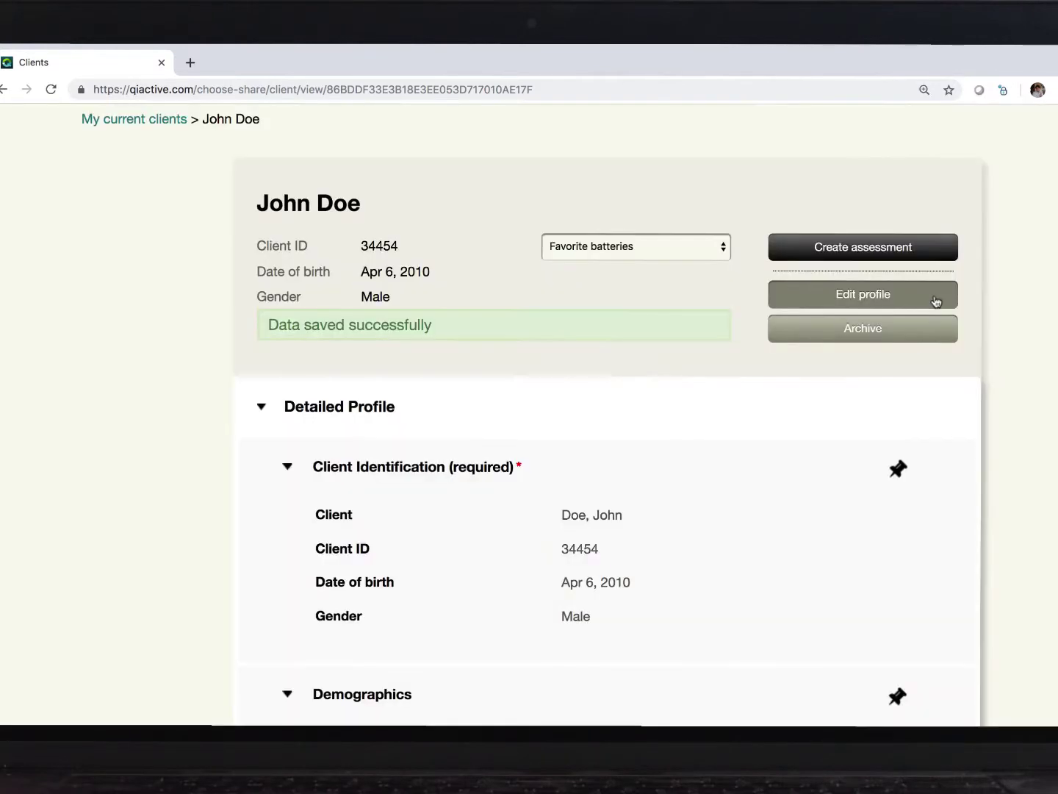
Step: Collapse the Detailed Profile section and scroll back up to the tab bar
click(328, 404)
scroll(184, 373, up, 3)
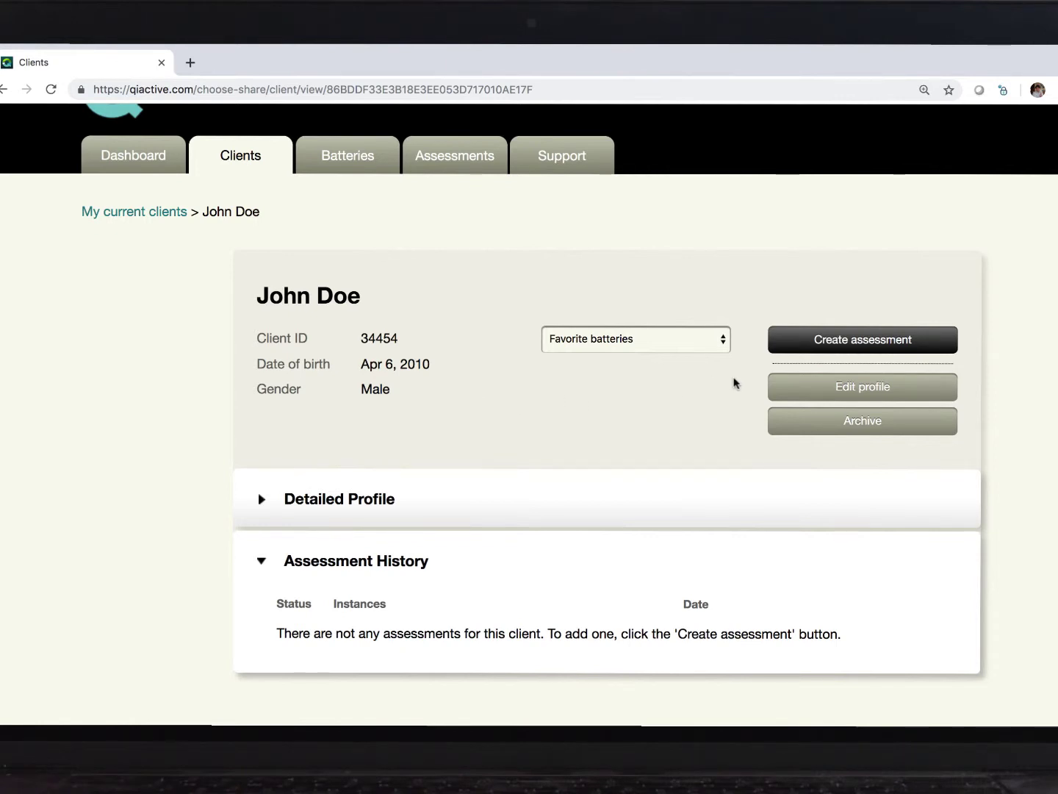
Step: Create an assessment and compare subtests of EVT-3 Form A, CVLT 3 Standard and Core WISC-V
click(863, 342)
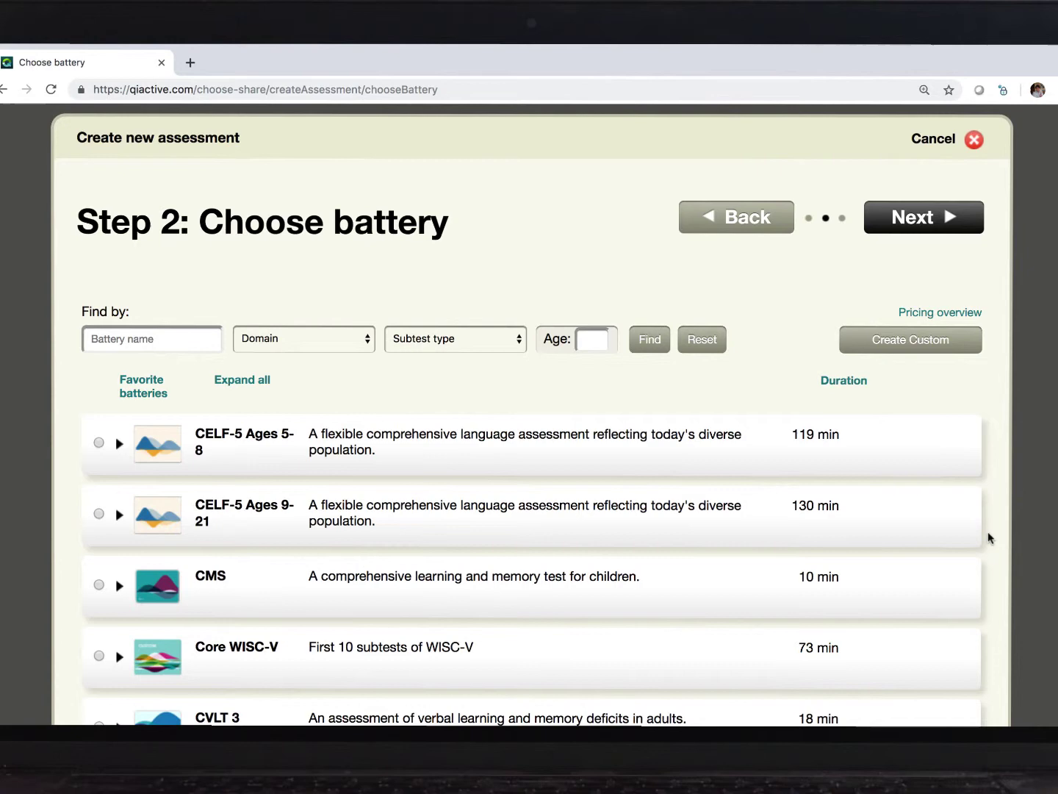
scroll(988, 537, down, 3)
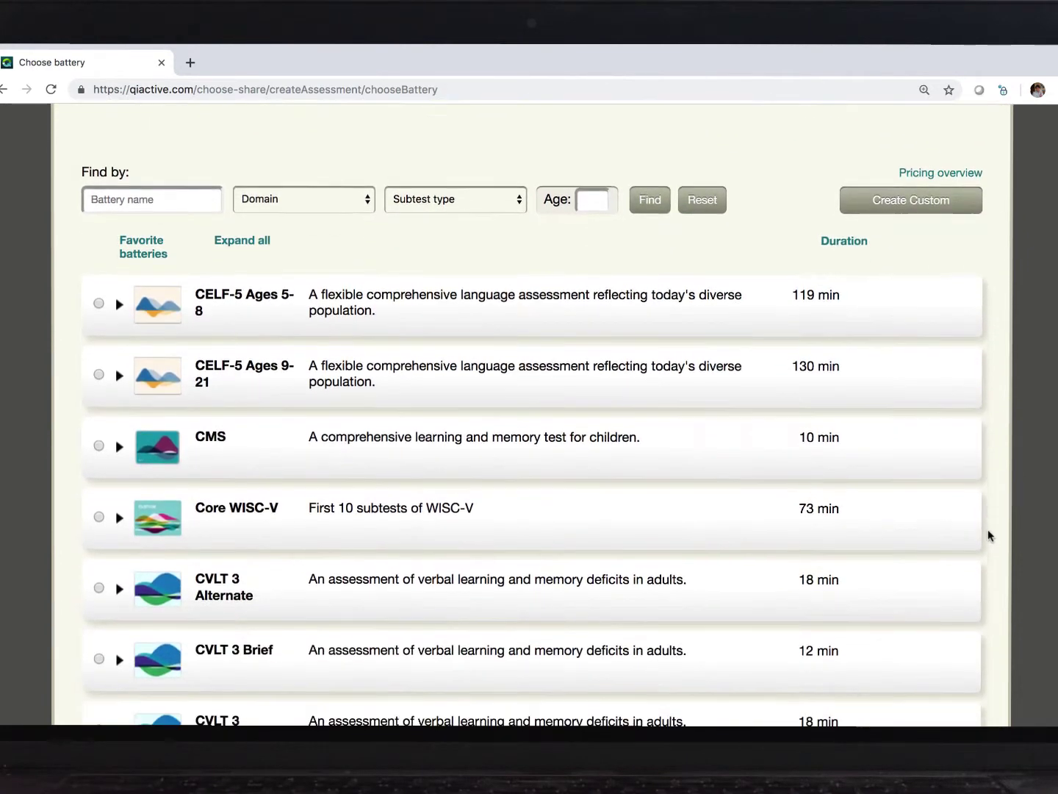
scroll(988, 535, down, 5)
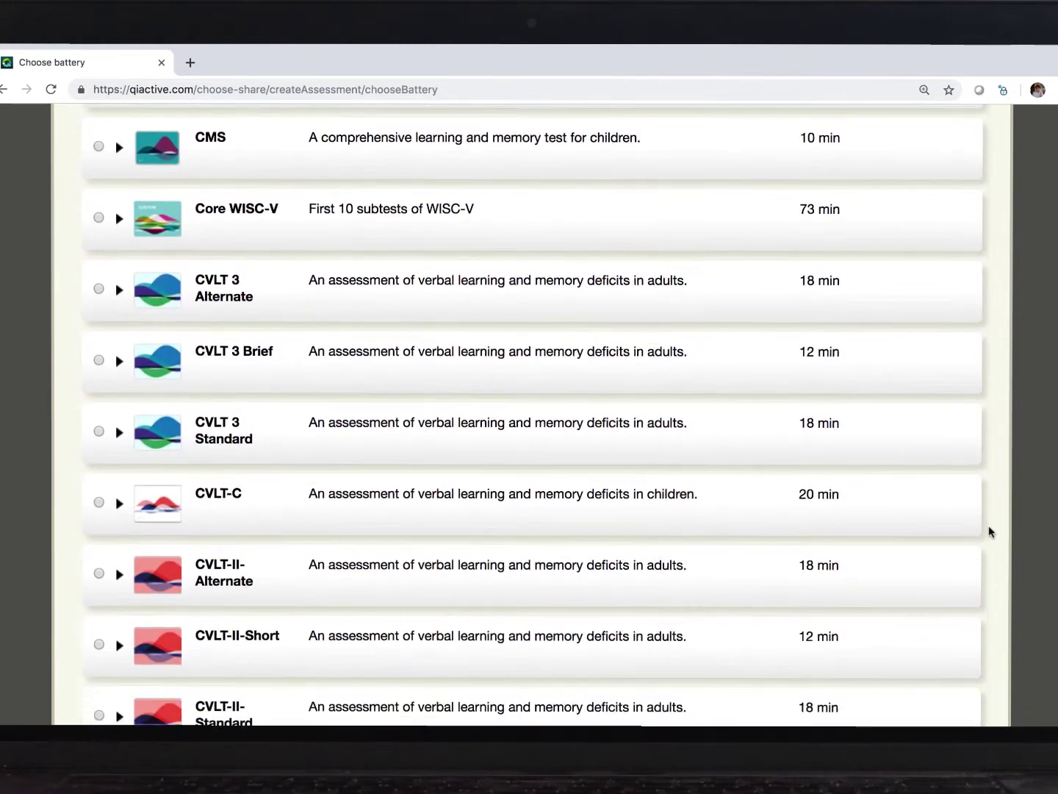
scroll(989, 530, down, 6)
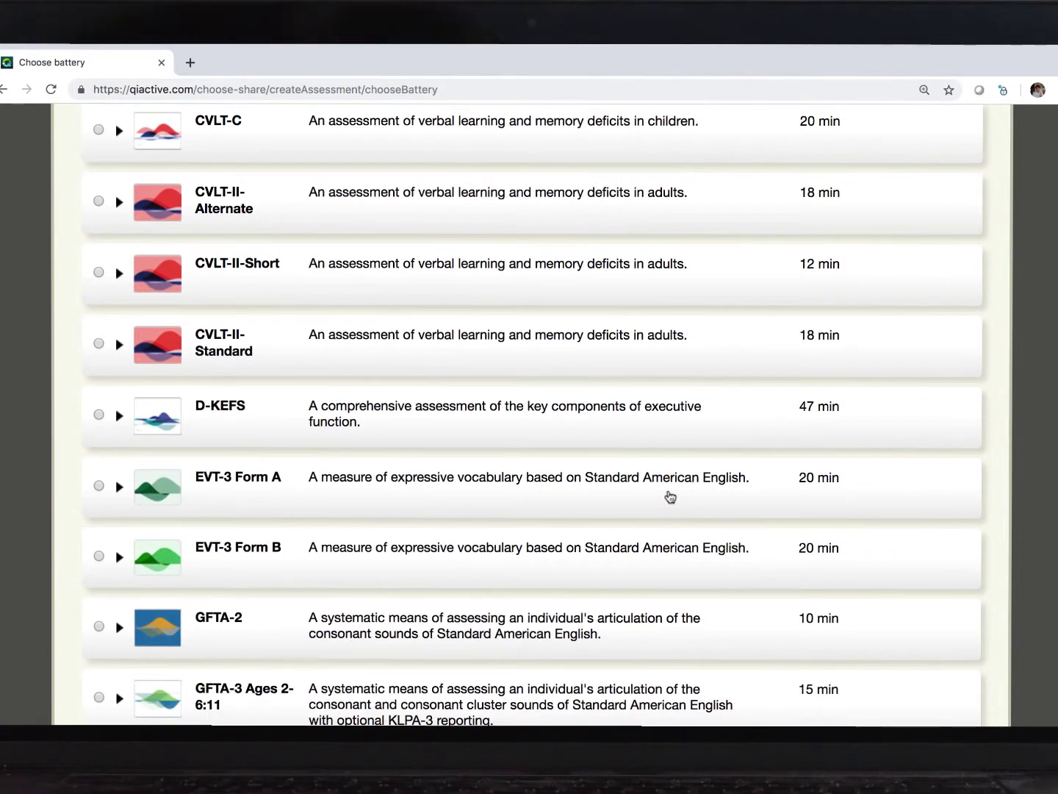
click(670, 496)
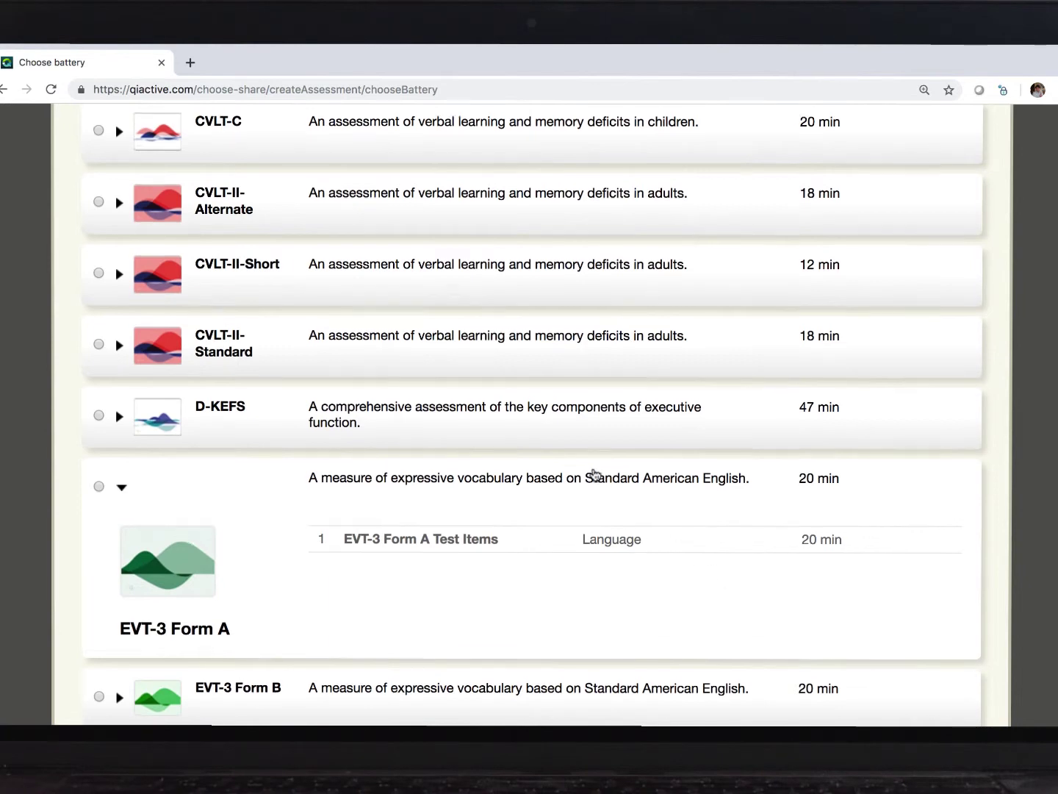
scroll(594, 475, up, 3)
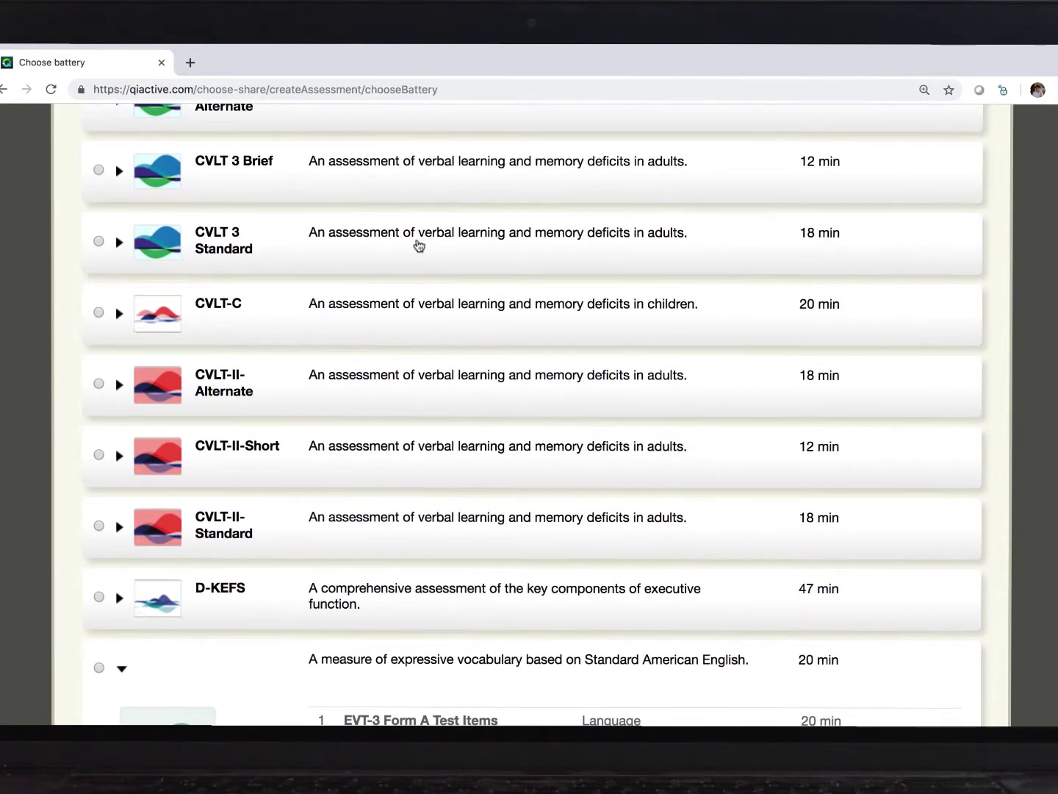
click(422, 246)
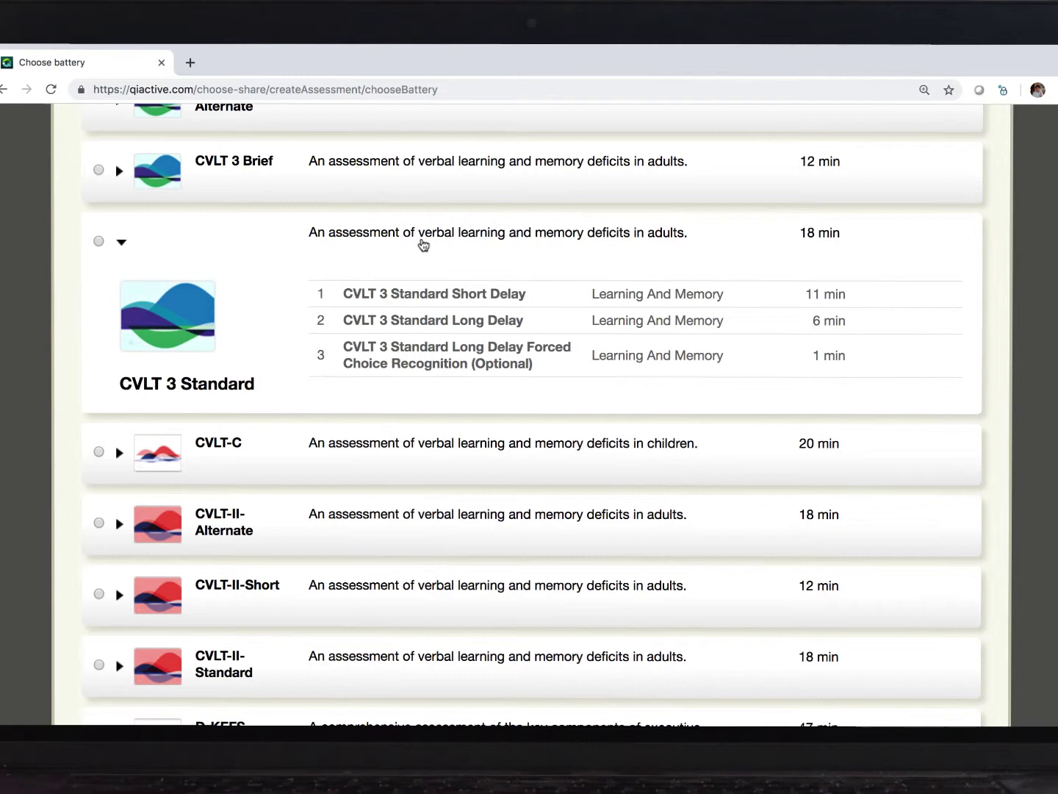
click(486, 232)
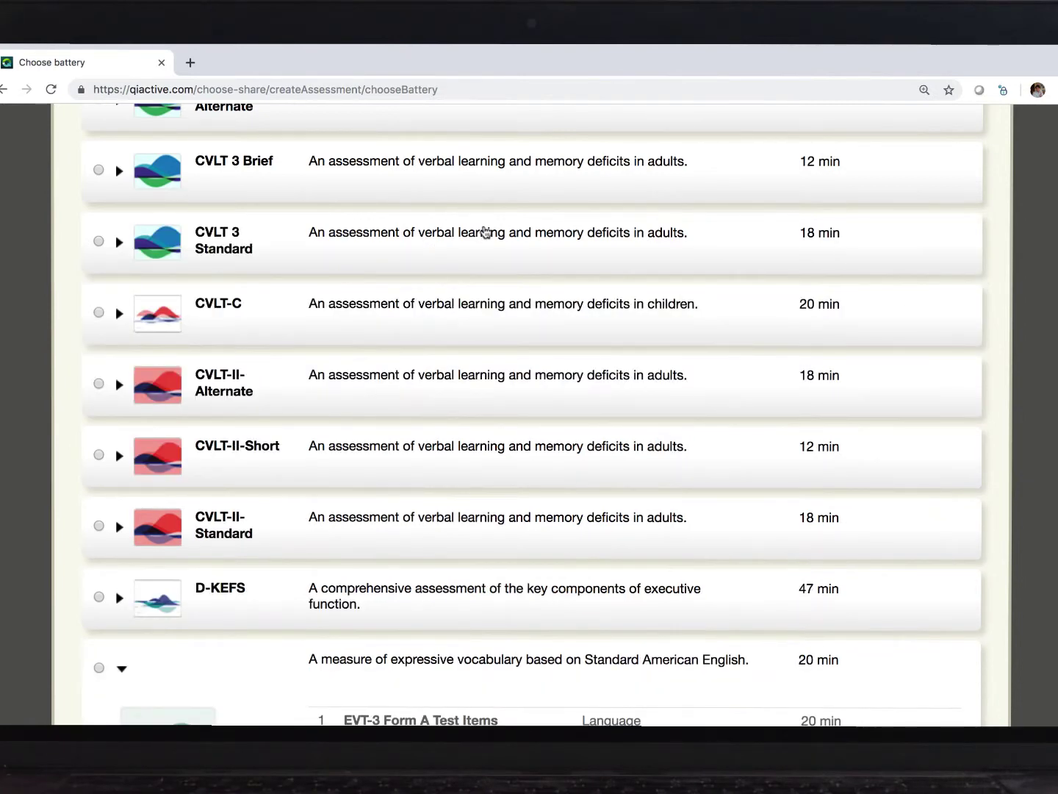
scroll(485, 232, up, 3)
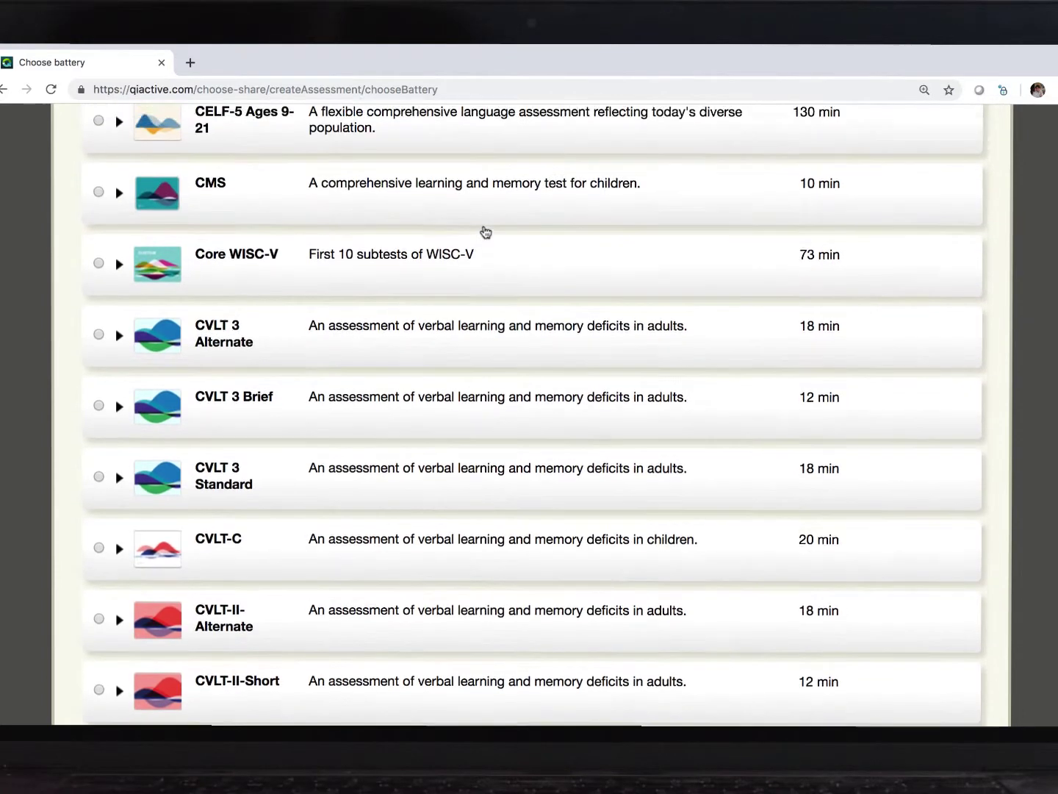
scroll(485, 232, up, 1)
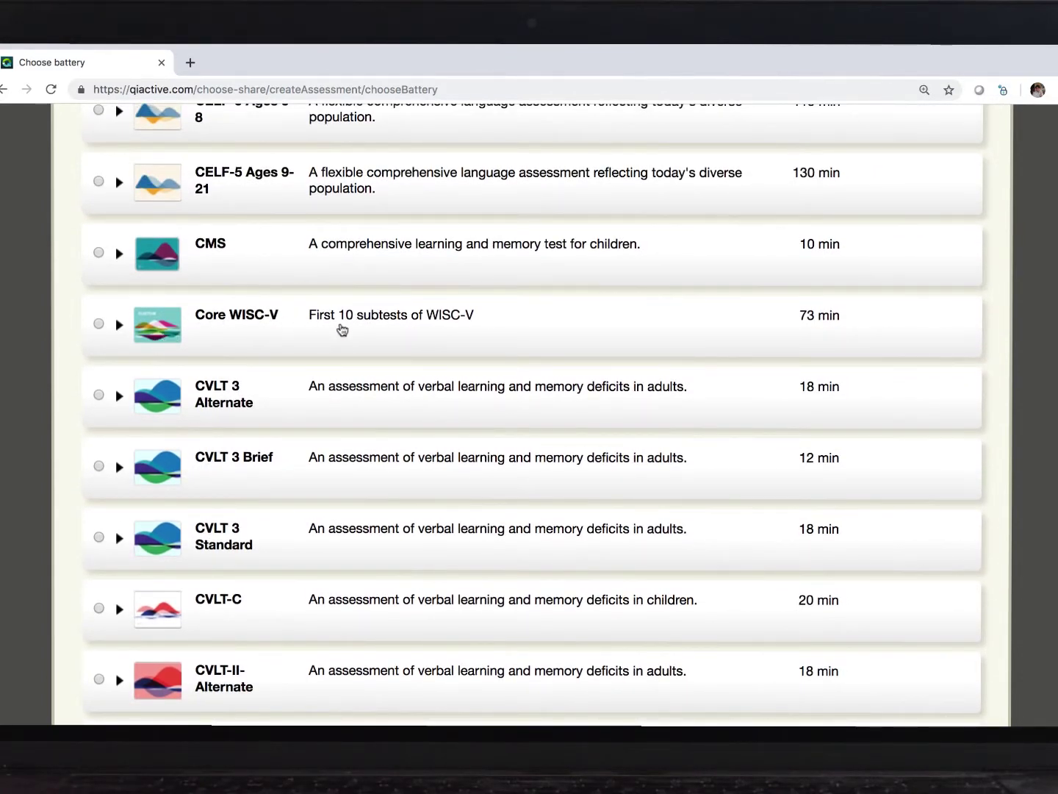
click(342, 330)
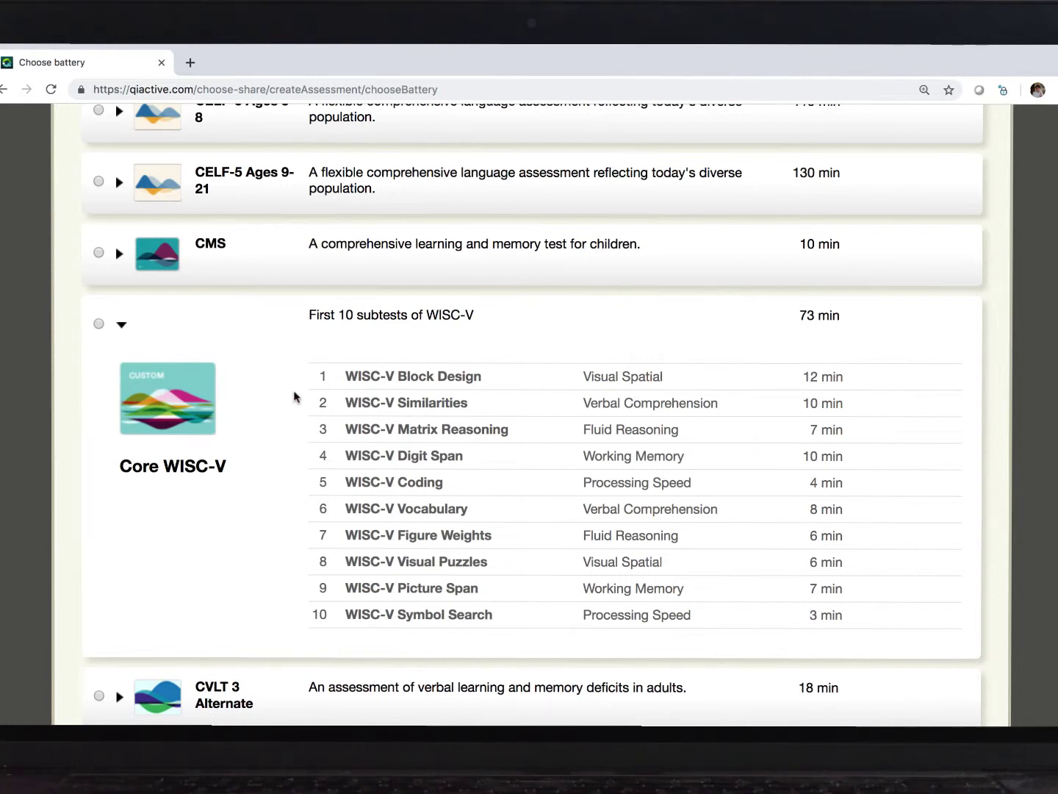
click(302, 325)
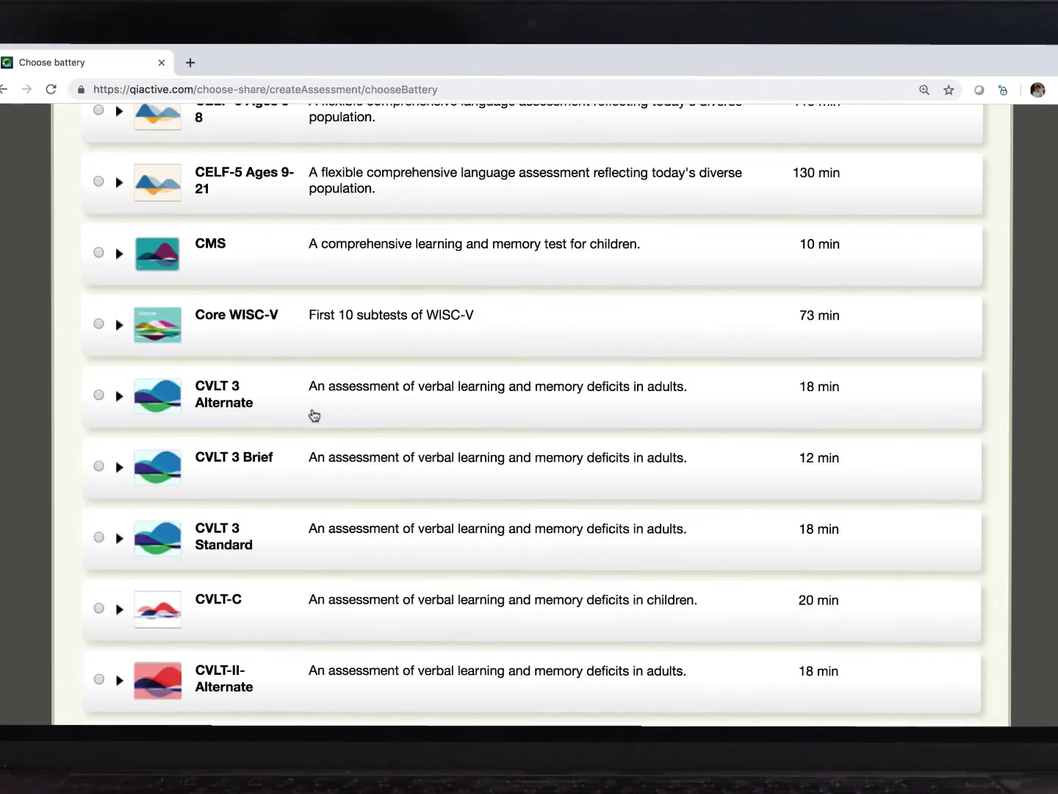
Step: Select EVT-3 Form A as the battery and continue to assessment information
scroll(315, 415, down, 7)
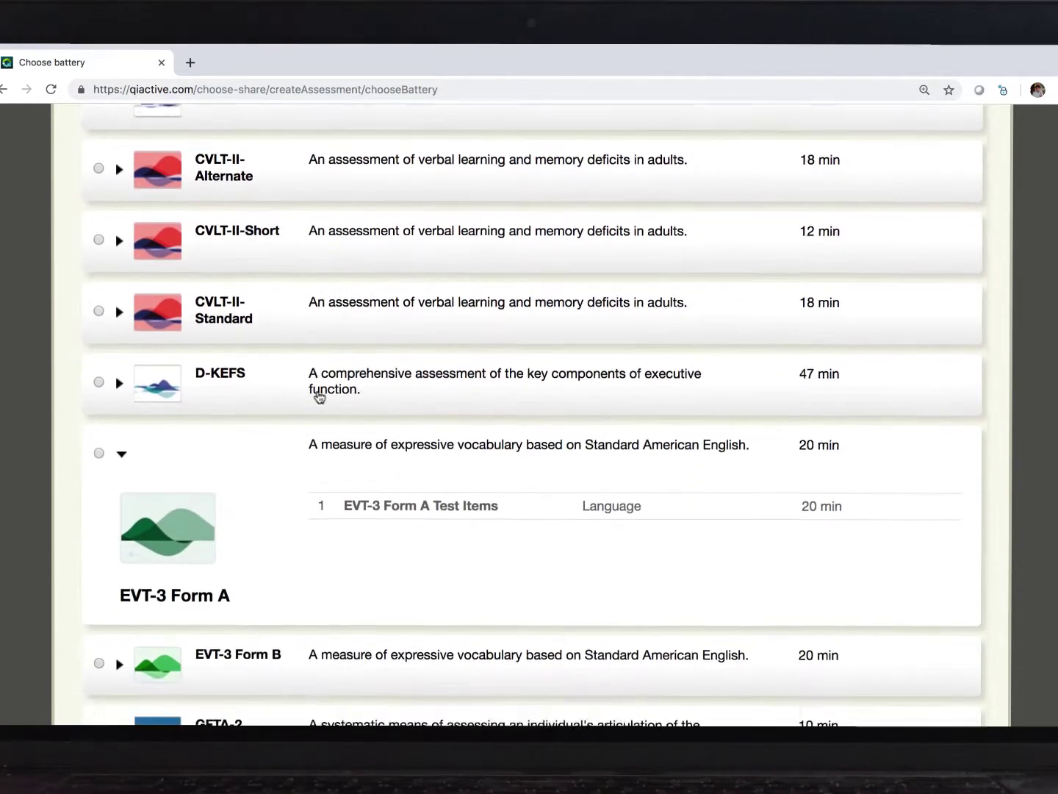
click(99, 414)
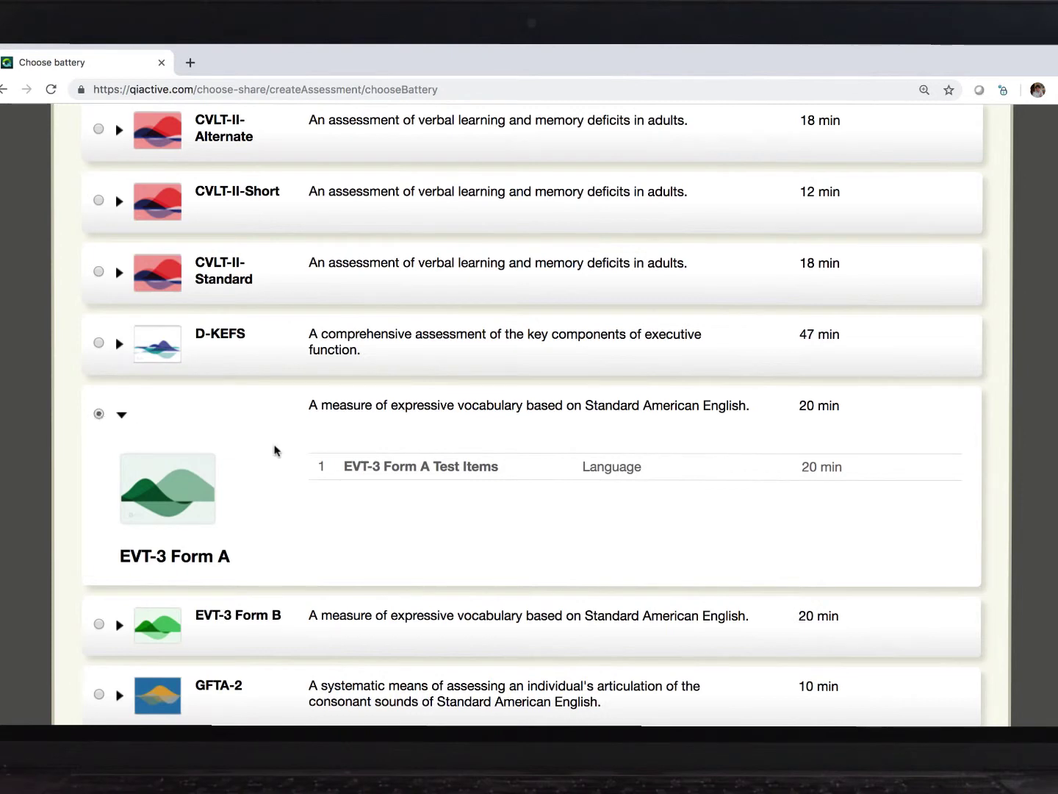
scroll(276, 449, up, 8)
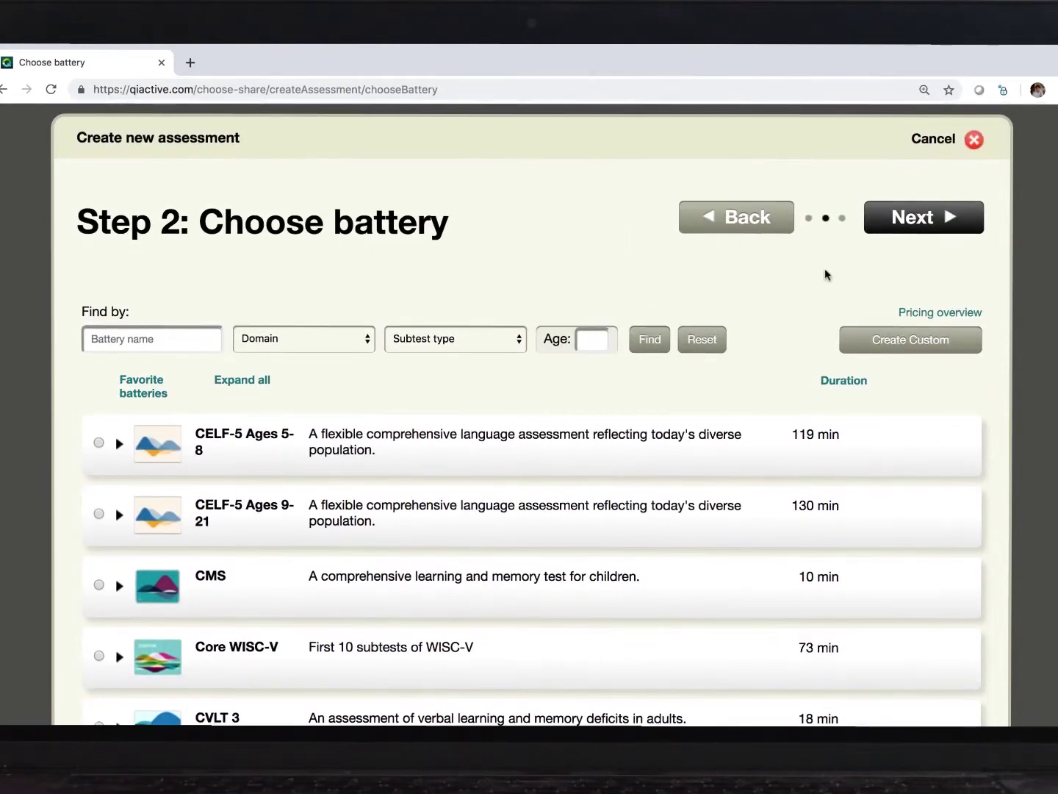
click(901, 232)
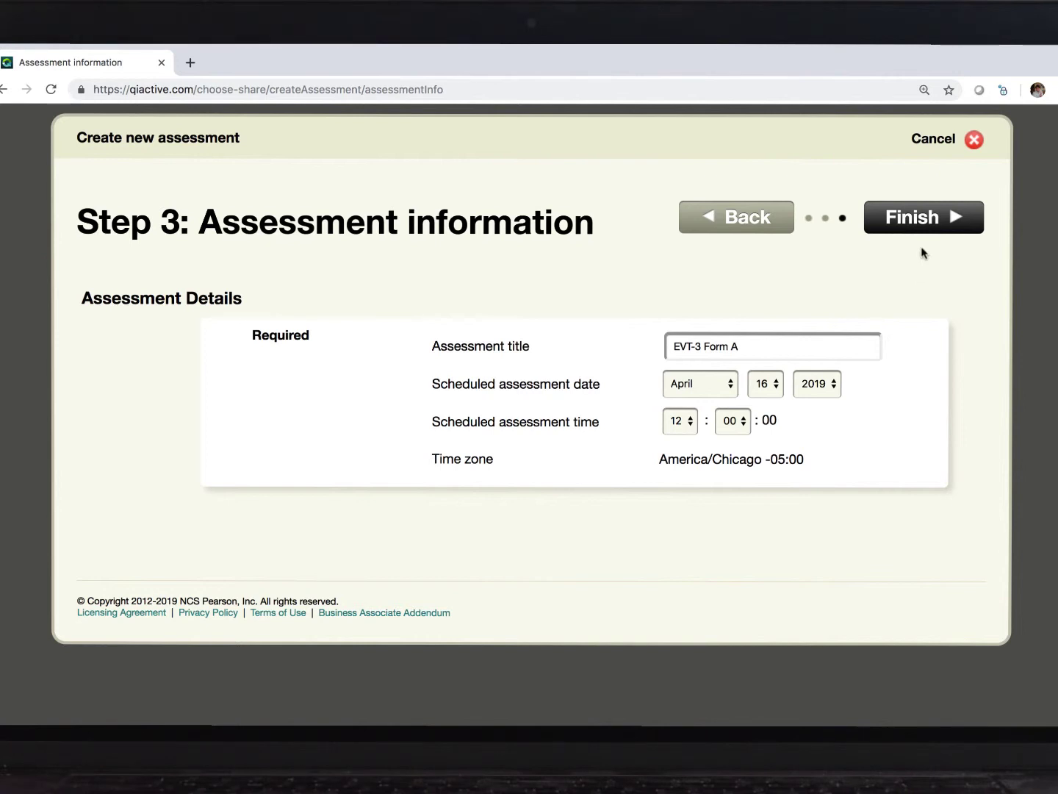
Step: Finish the EVT-3 Form A assessment and send it to the iPad
click(930, 221)
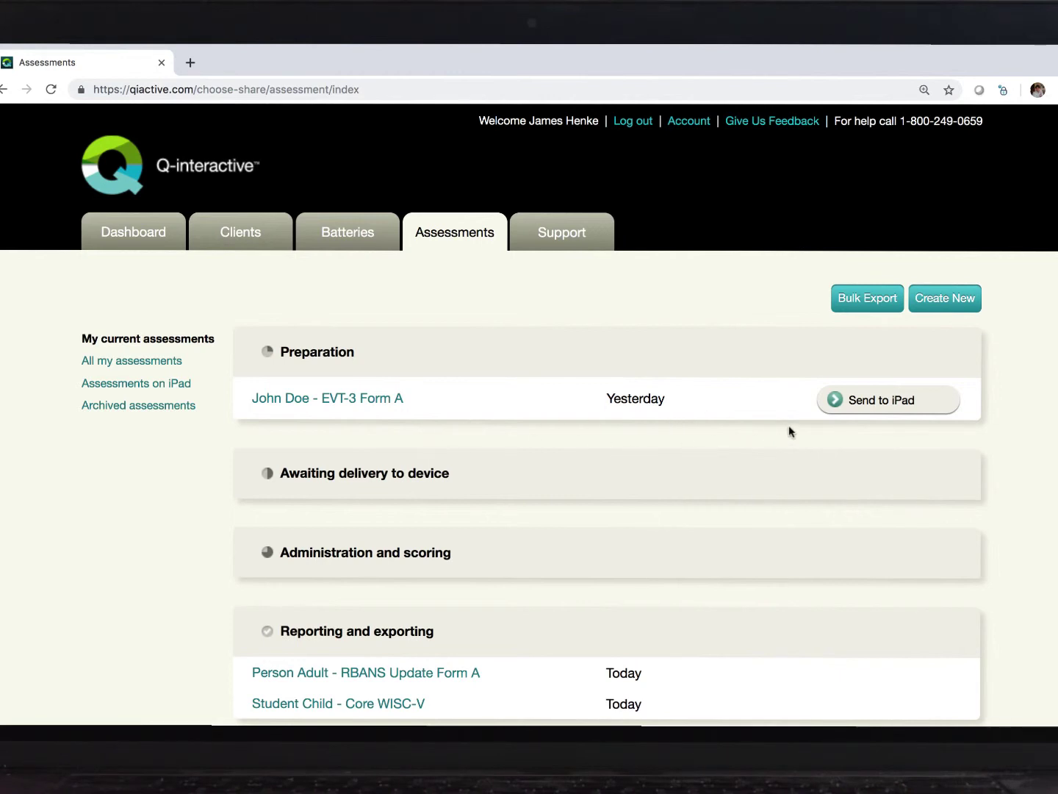
scroll(789, 432, down, 2)
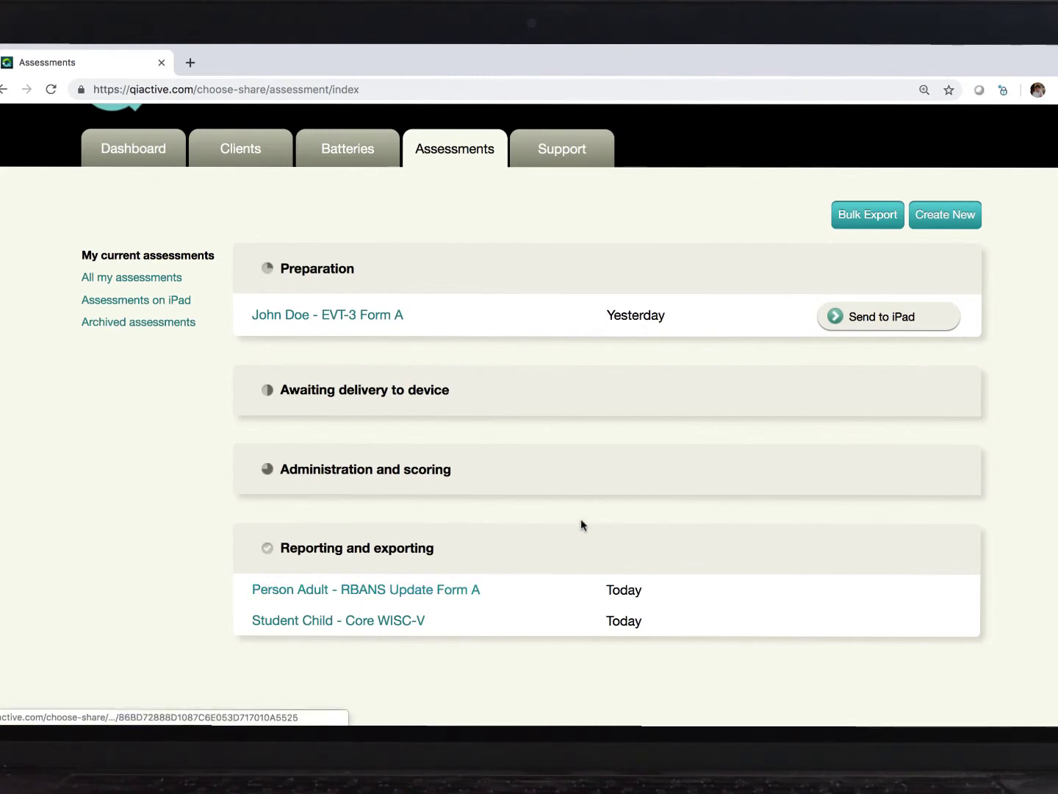
click(900, 325)
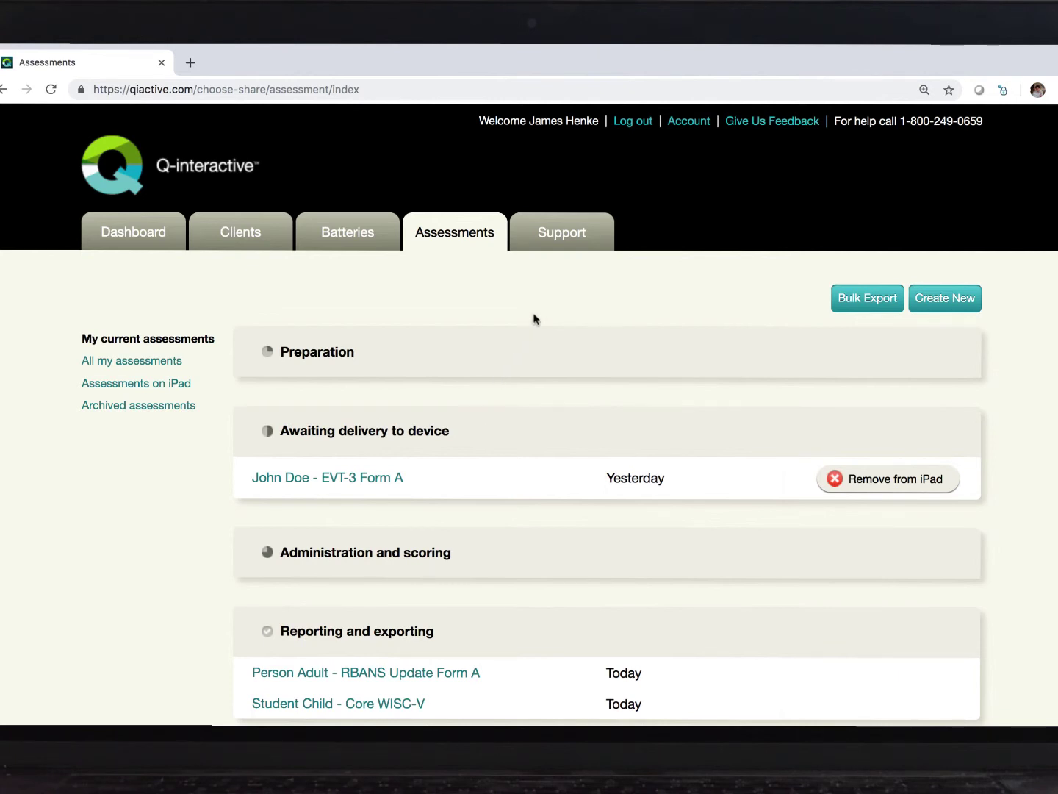
Step: Browse the Support User Guide and tutorials, then view the Test Materials manuals list
click(578, 234)
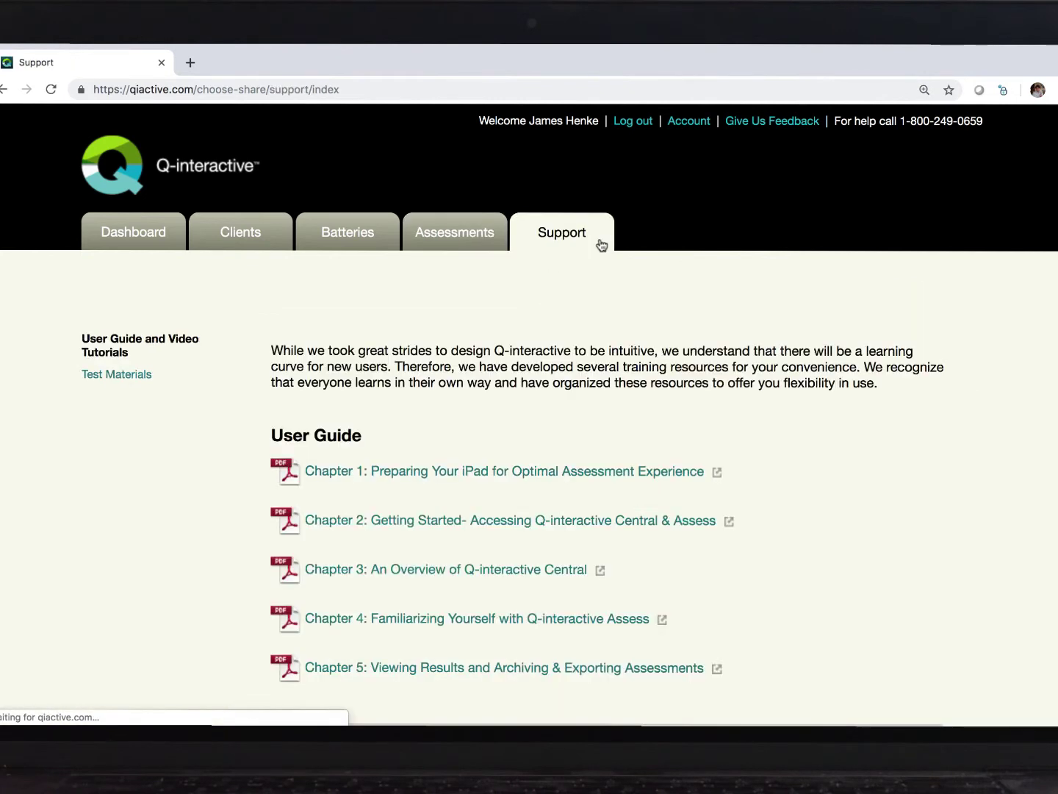
scroll(808, 432, down, 3)
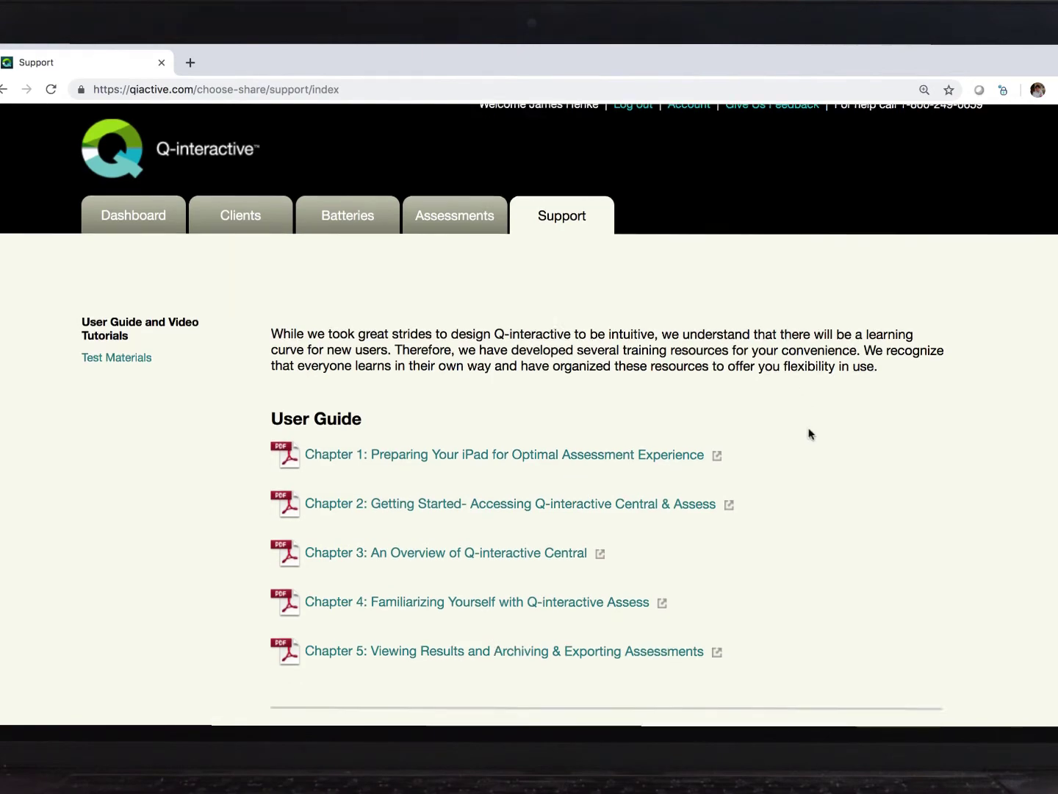
scroll(808, 433, down, 4)
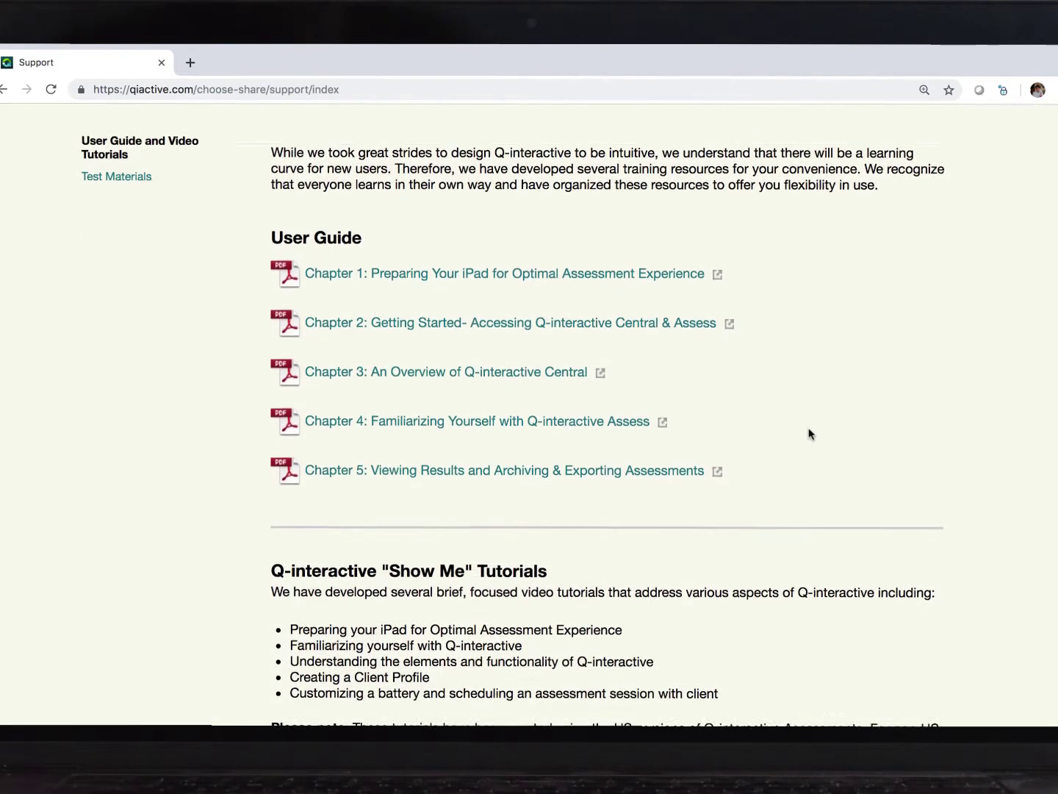
scroll(808, 434, down, 4)
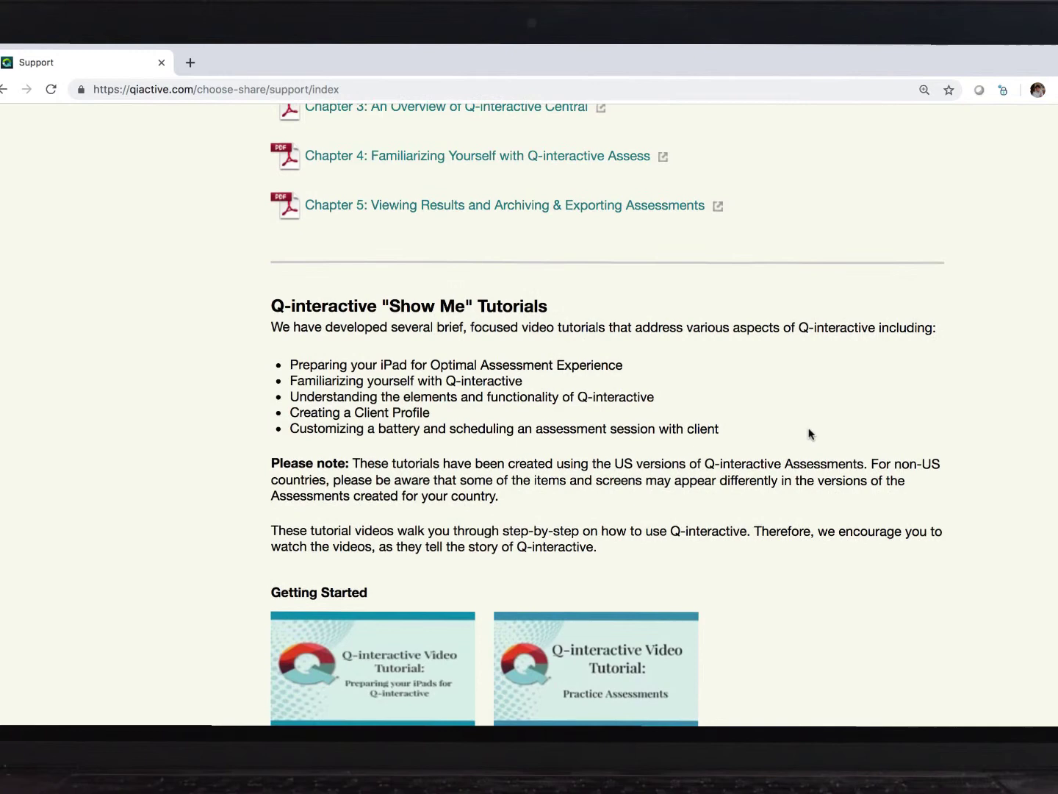
scroll(808, 434, up, 10)
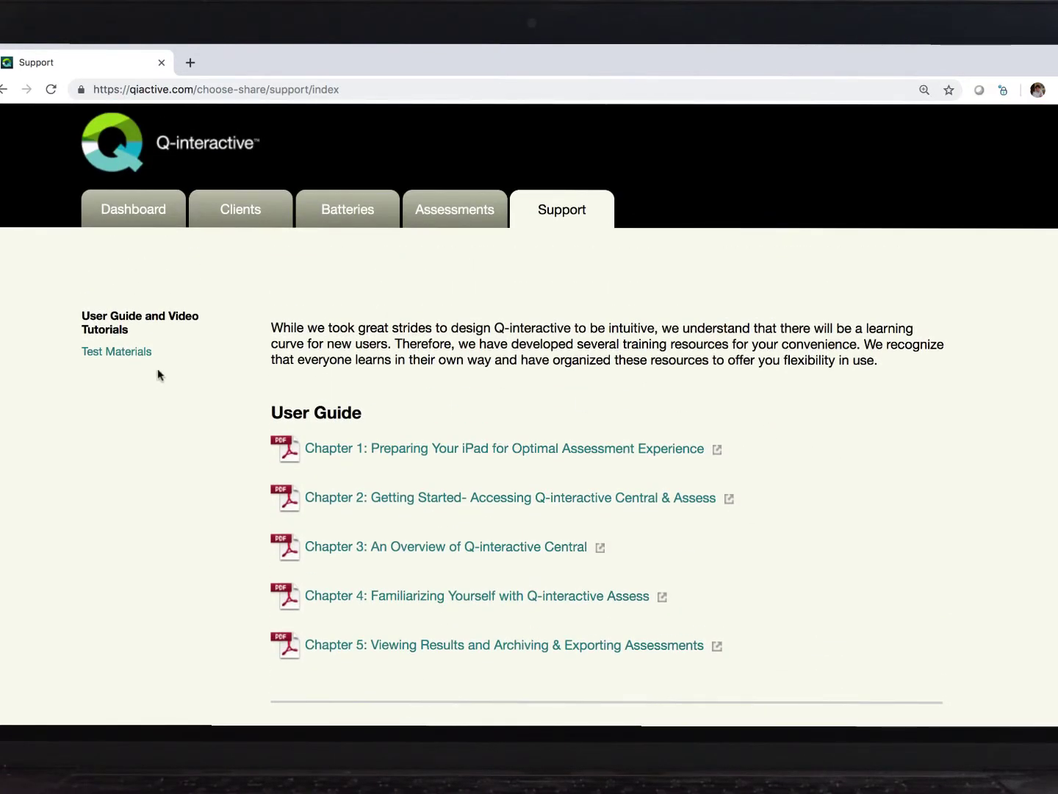
click(115, 354)
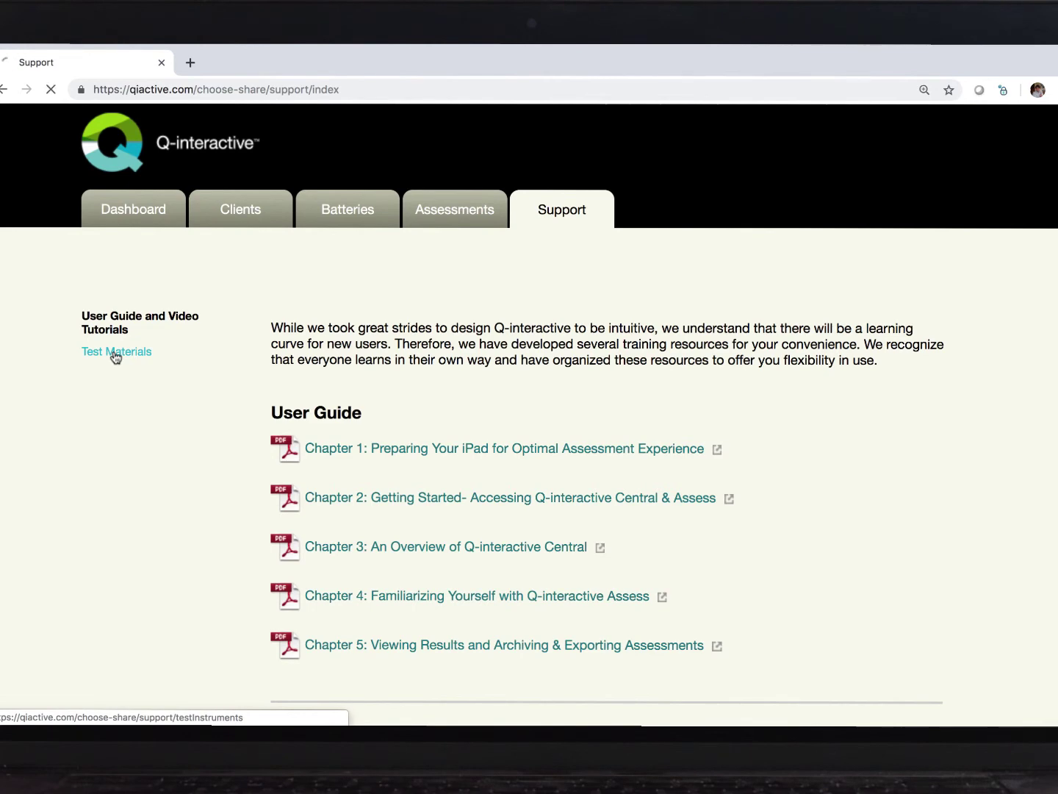
scroll(232, 489, down, 3)
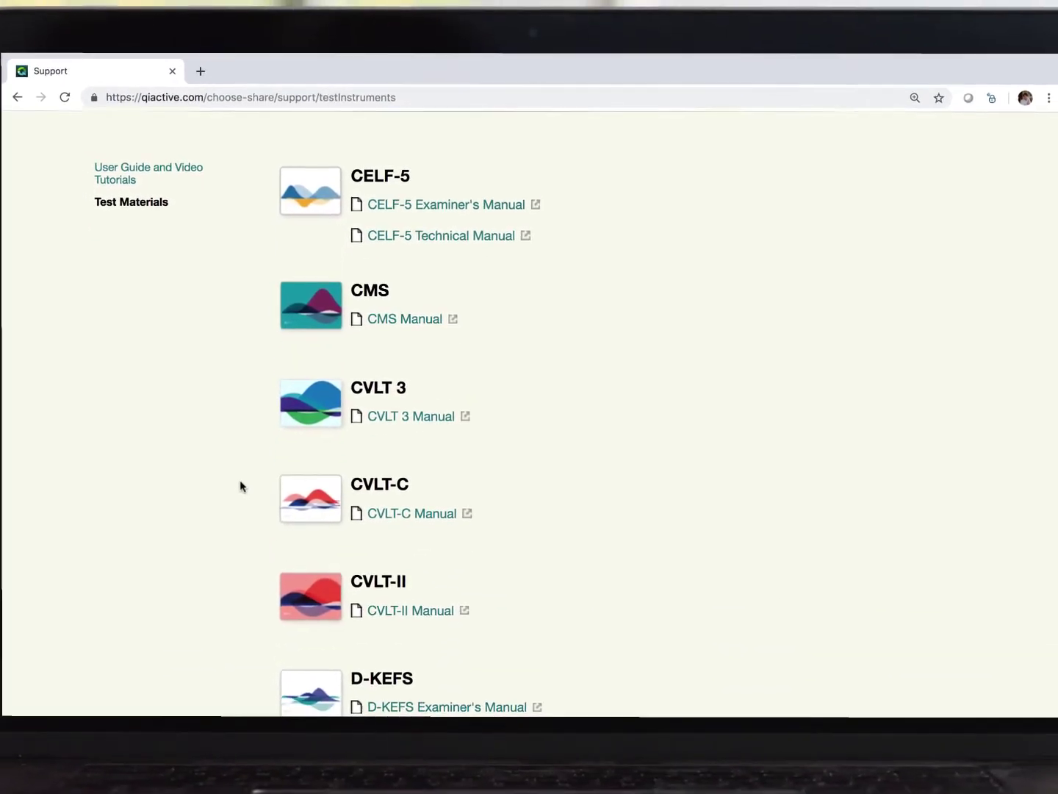
scroll(252, 481, up, 3)
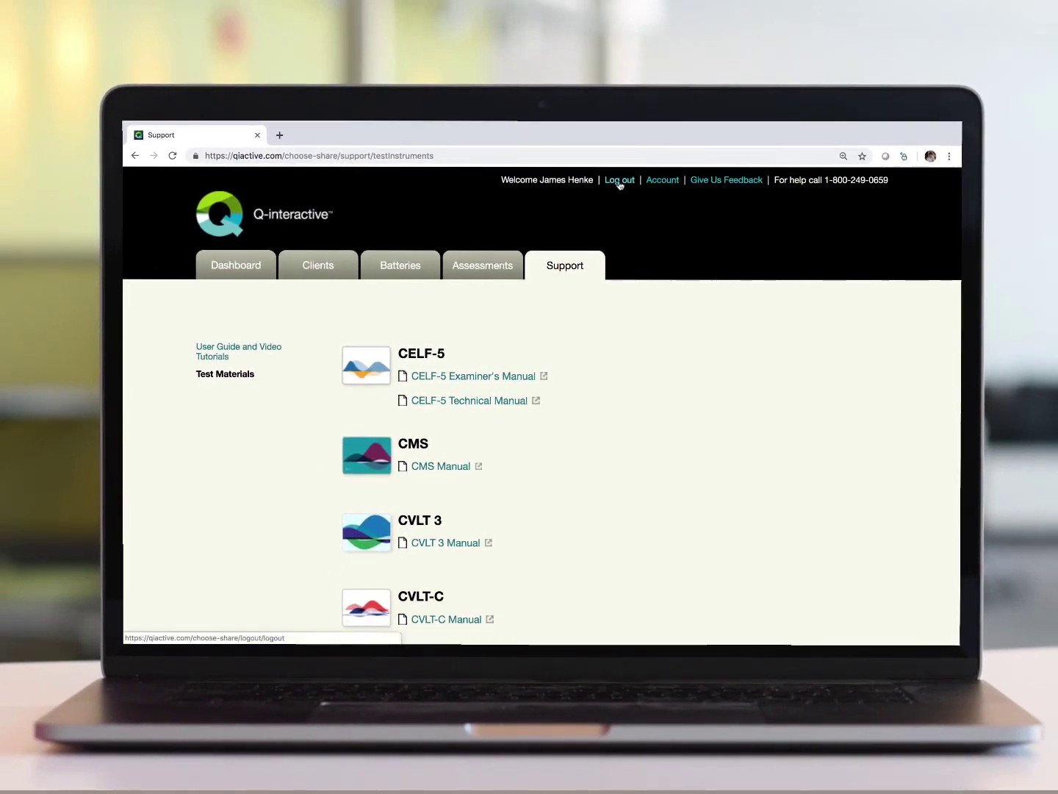
Step: Log out of Q-interactive Central from the top header
click(620, 178)
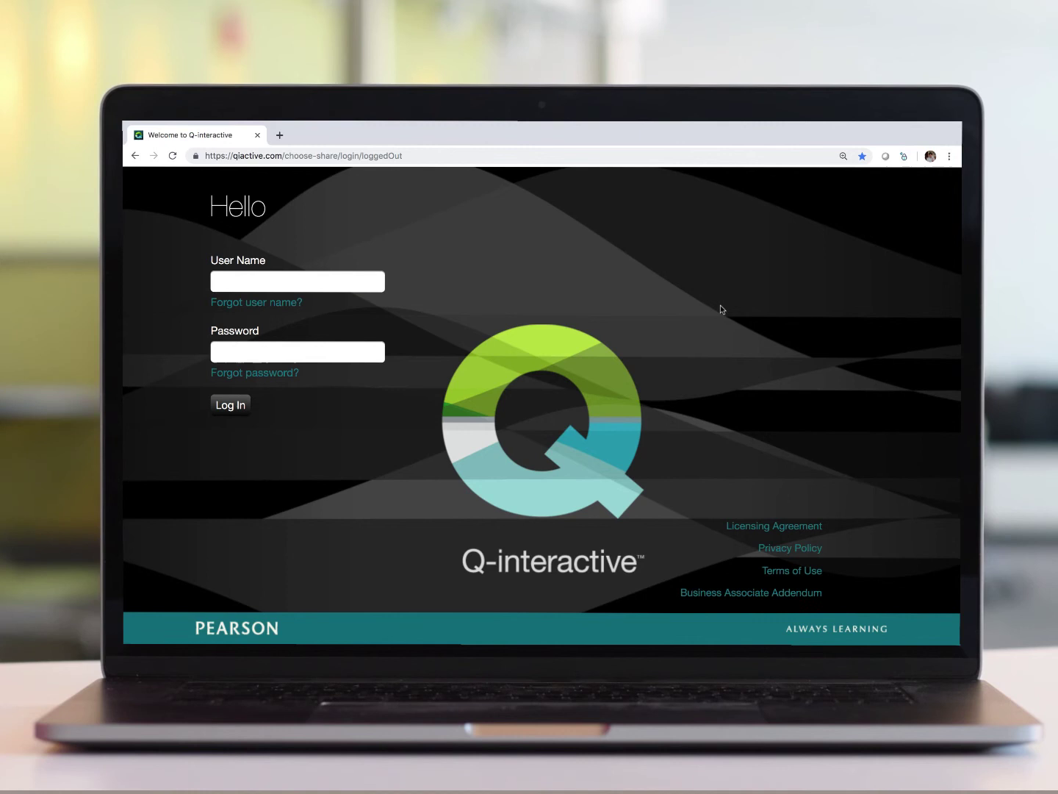